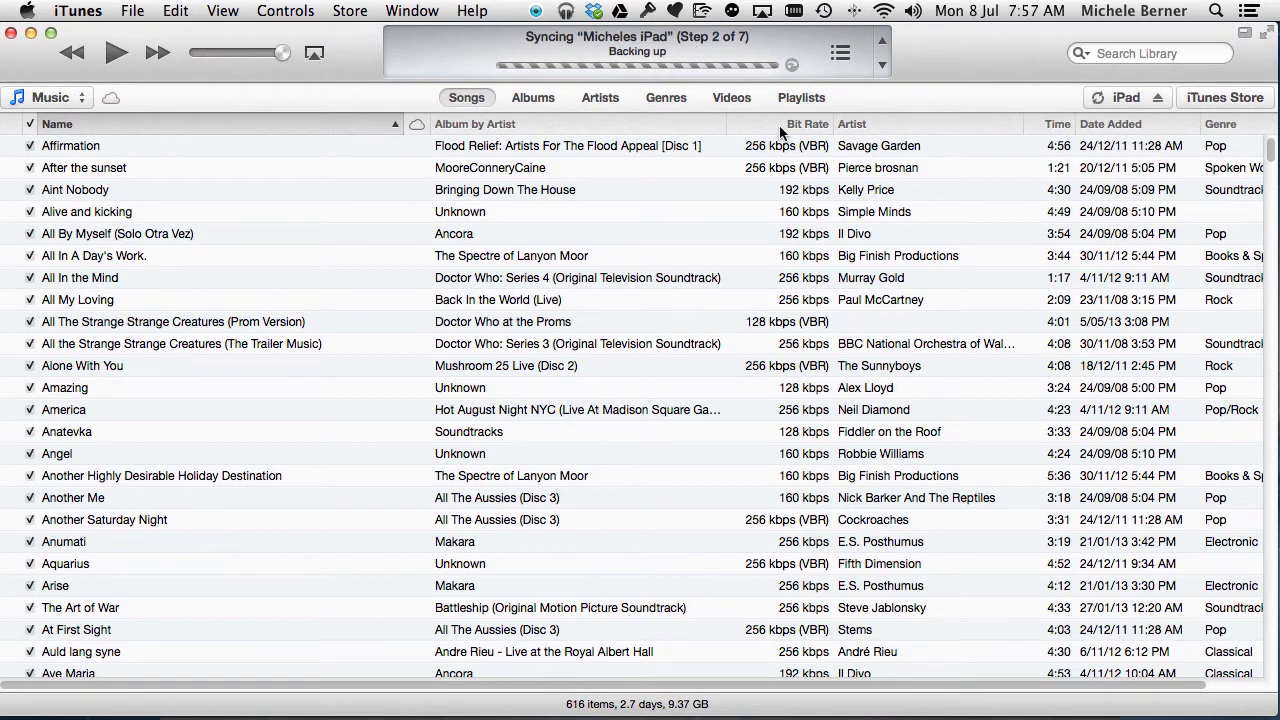
Step: Show the library sidebar and open the connected iPad from its devices
left_click(166, 18)
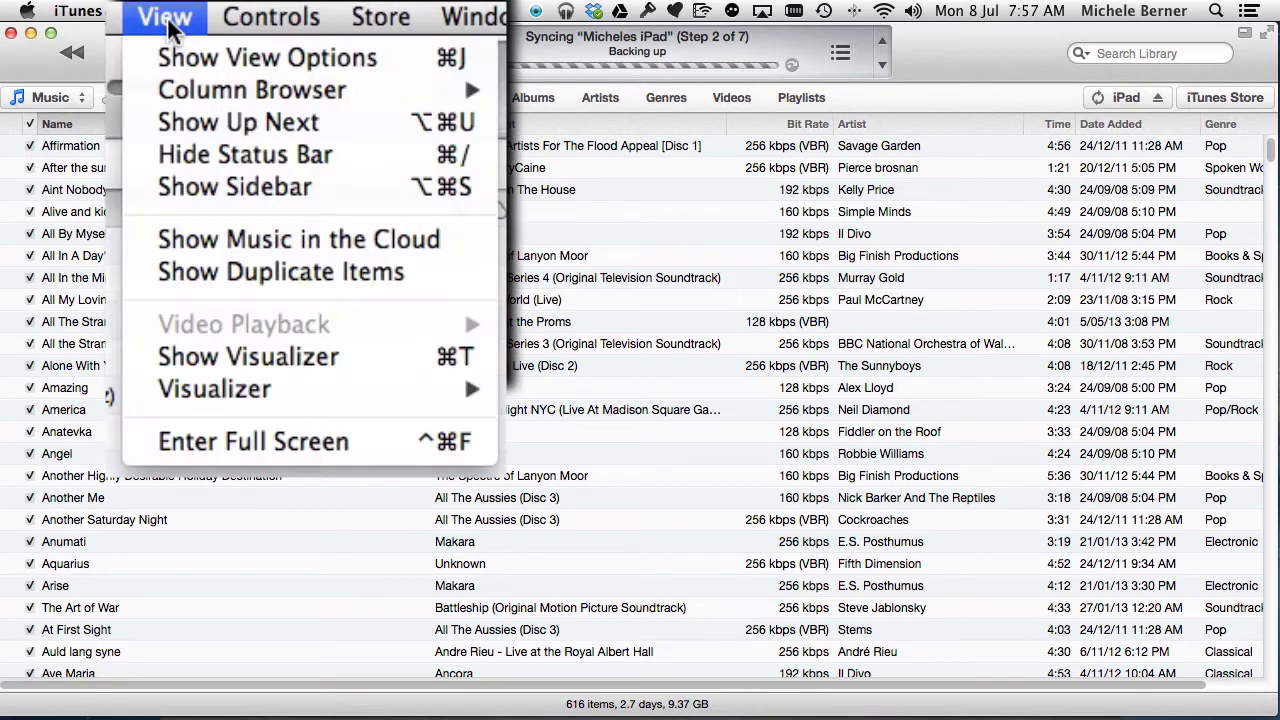
left_click(175, 187)
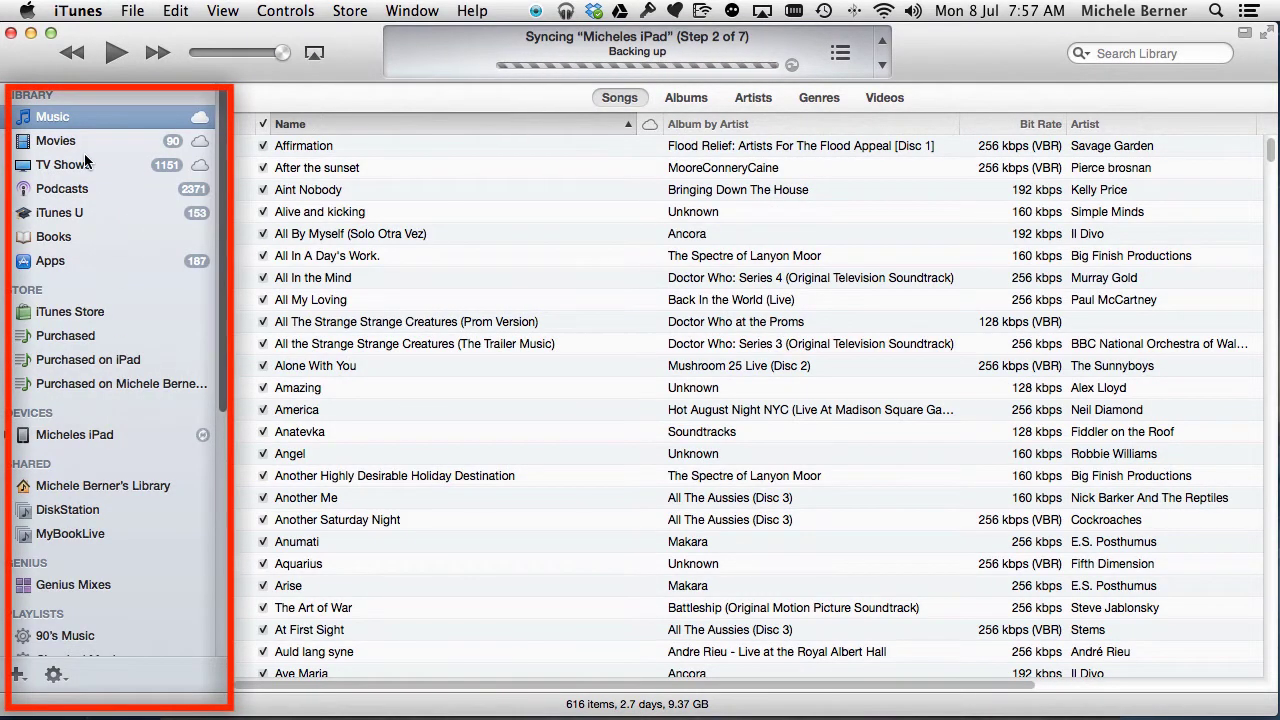
left_click(48, 437)
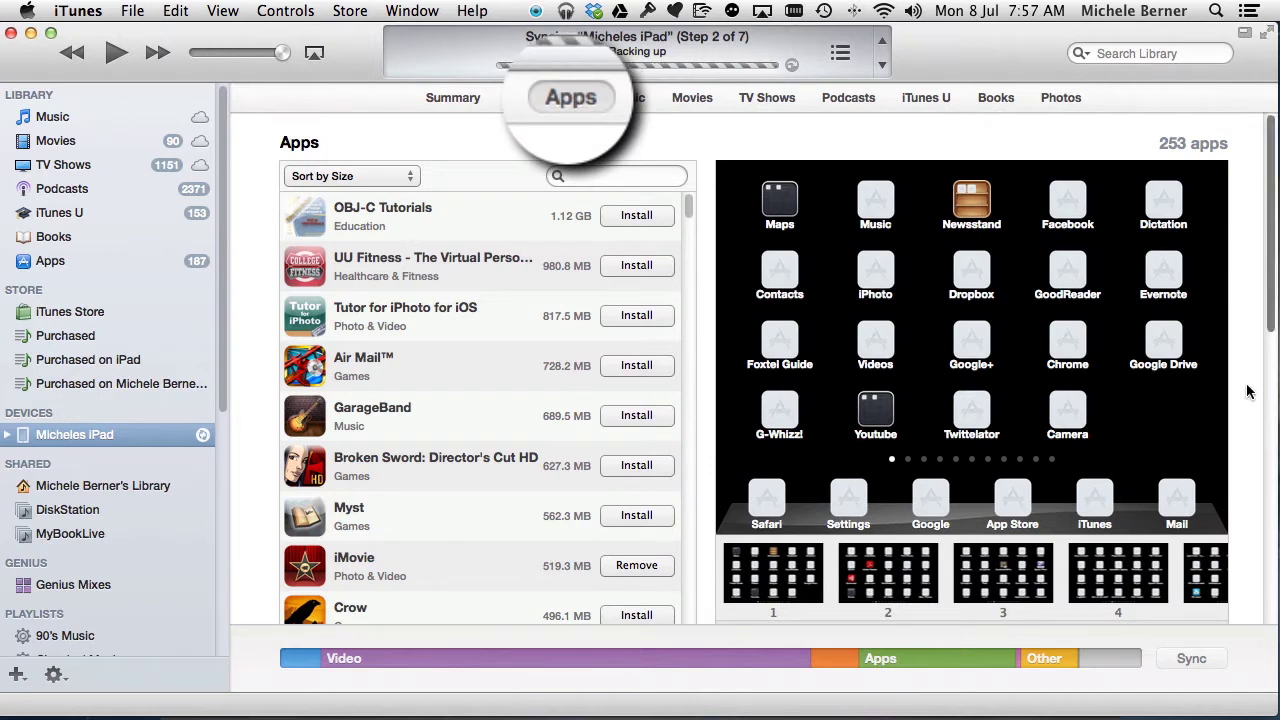
Step: Look through the iPad's Apps page, from the app list and home screen layout down to the file sharing apps
left_click_drag(1272, 318, 1272, 335)
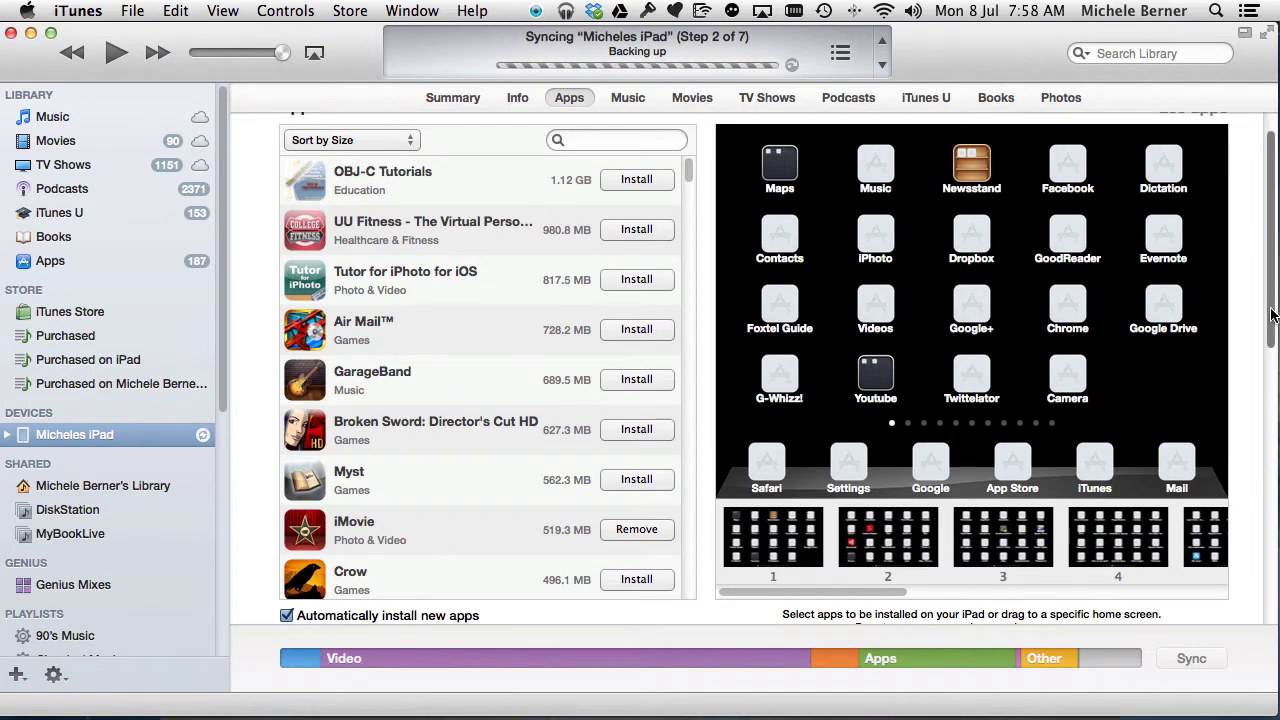
left_click_drag(1272, 314, 1275, 585)
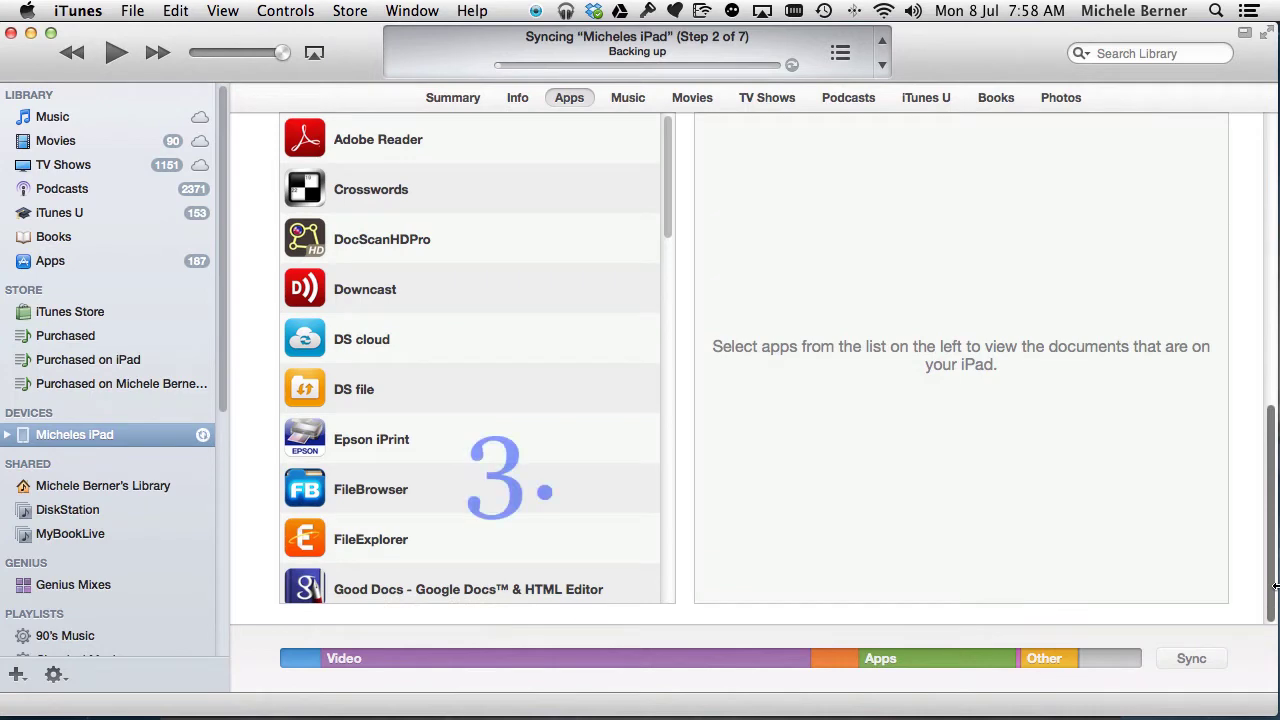
scroll(1275, 591, "up", 15)
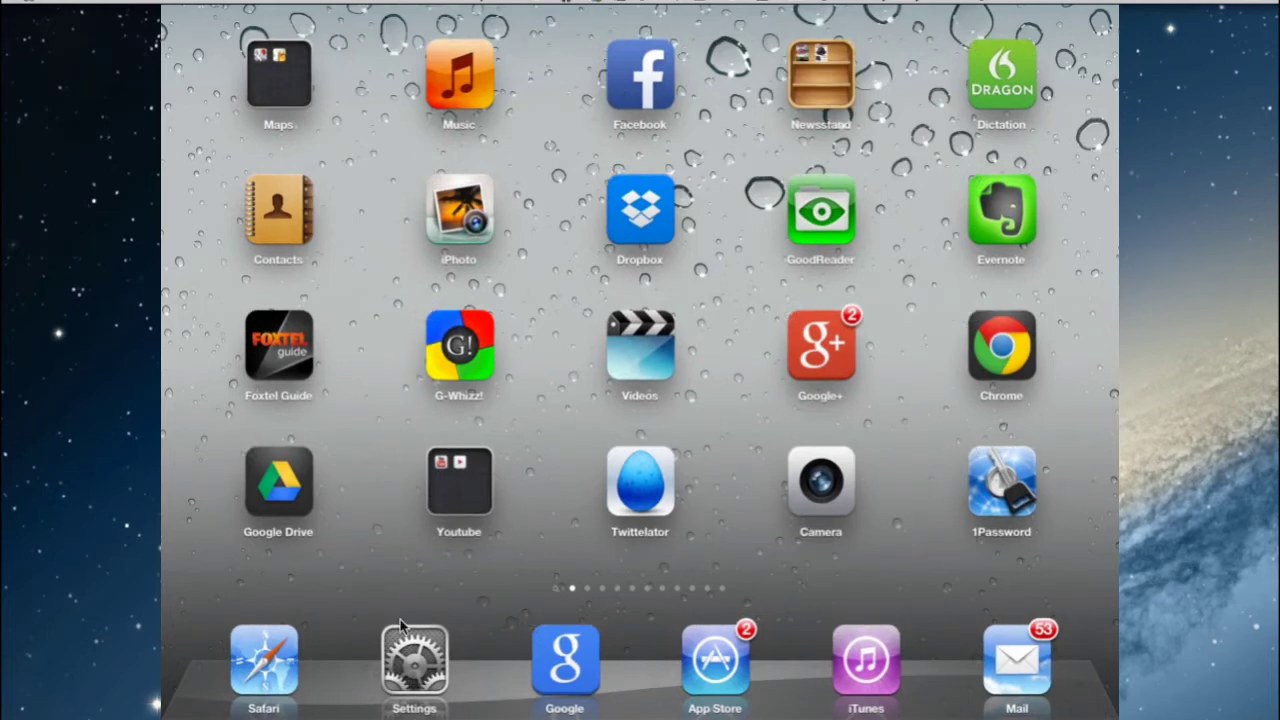
Step: Switch back to iTunes and browse the iPad's home screen layouts, viewing pages 5, 6 and 4
mouse_move(220, 715)
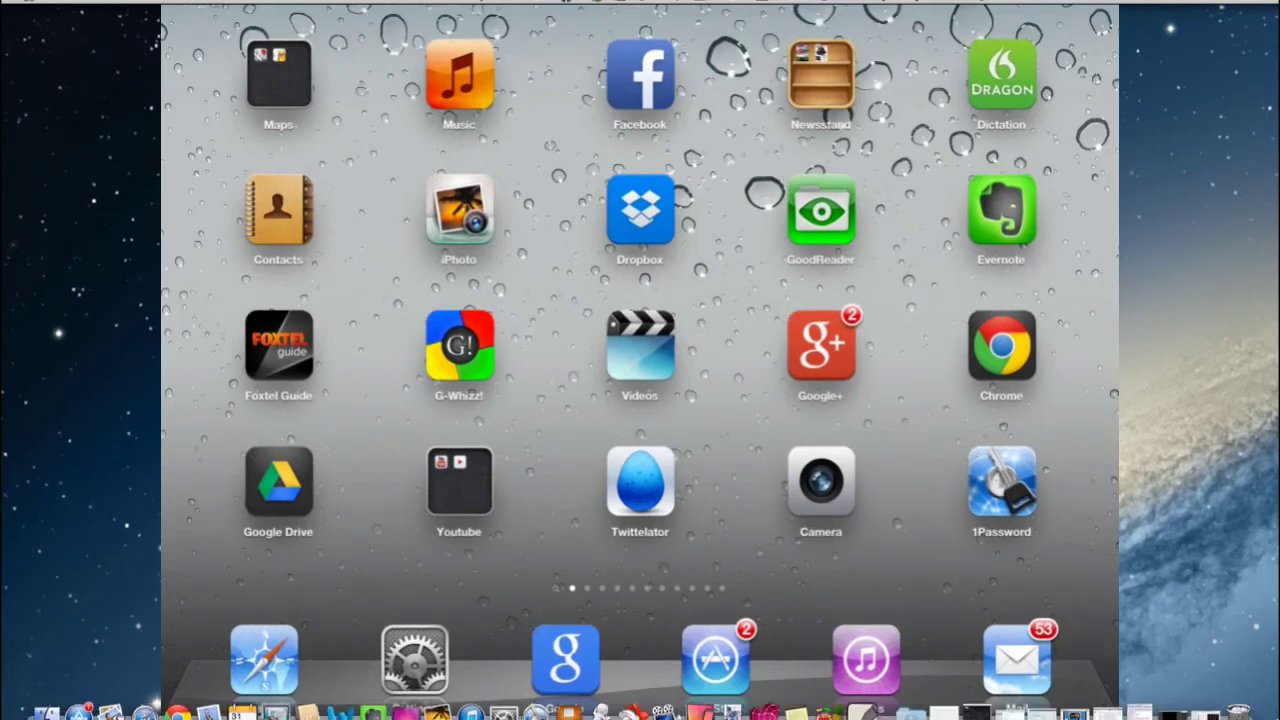
left_click(1210, 703)
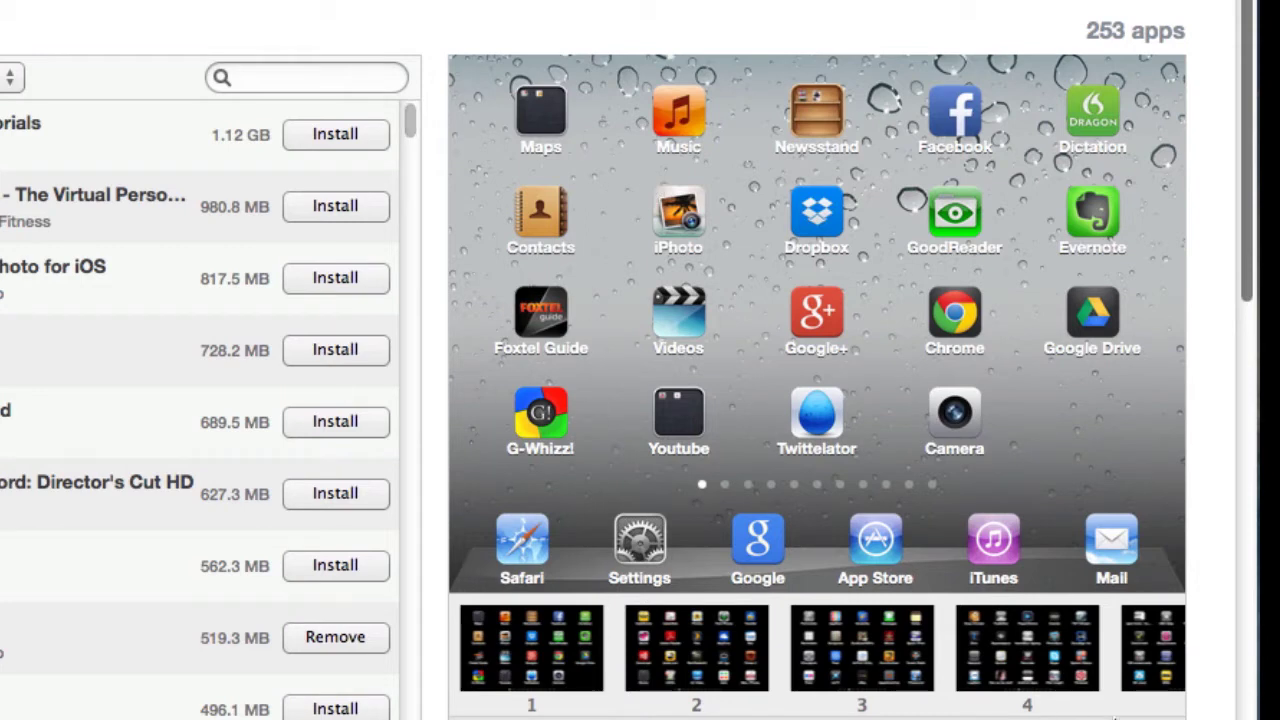
scroll(1252, 262, "down", 2)
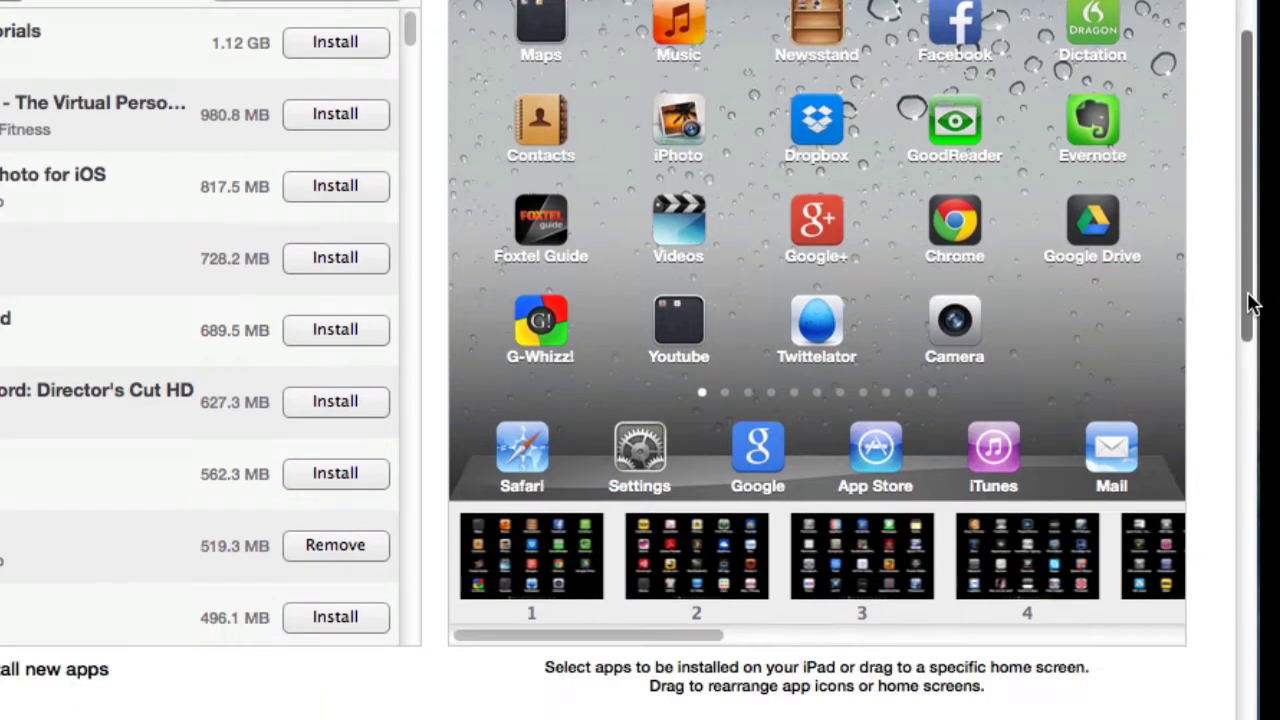
left_click_drag(566, 649, 794, 656)
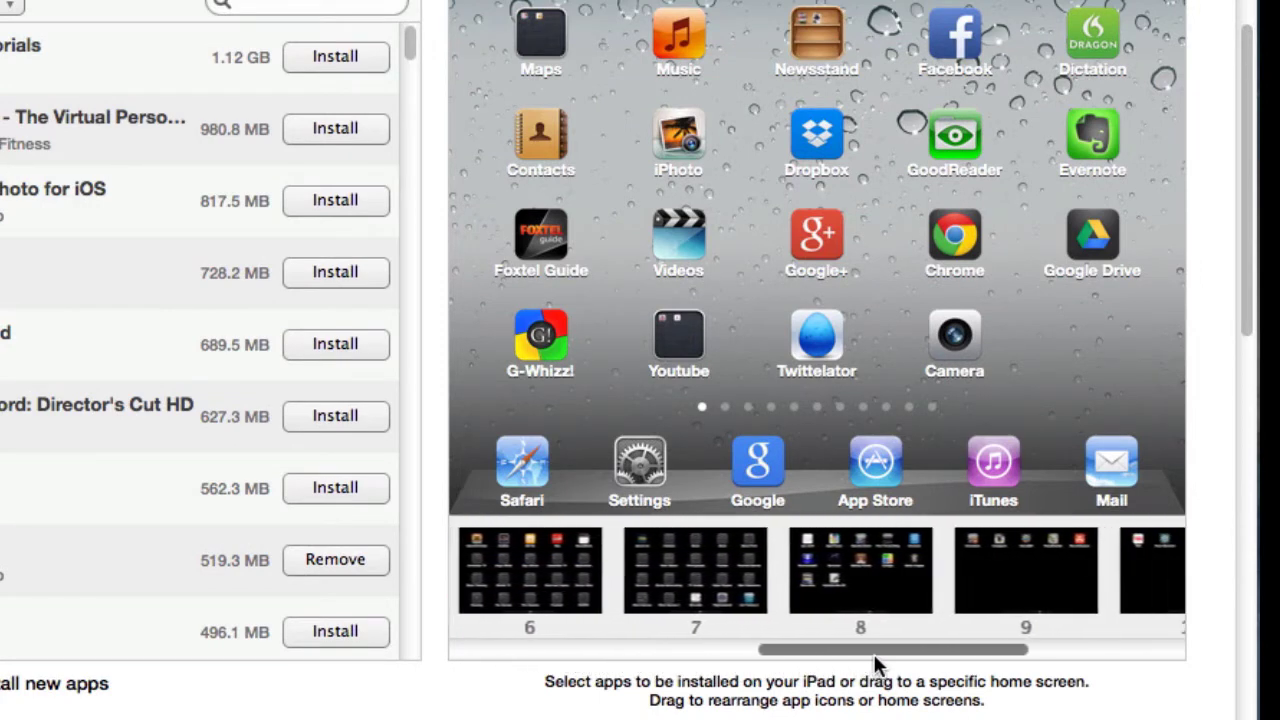
left_click_drag(881, 654, 720, 641)
left_click(780, 590)
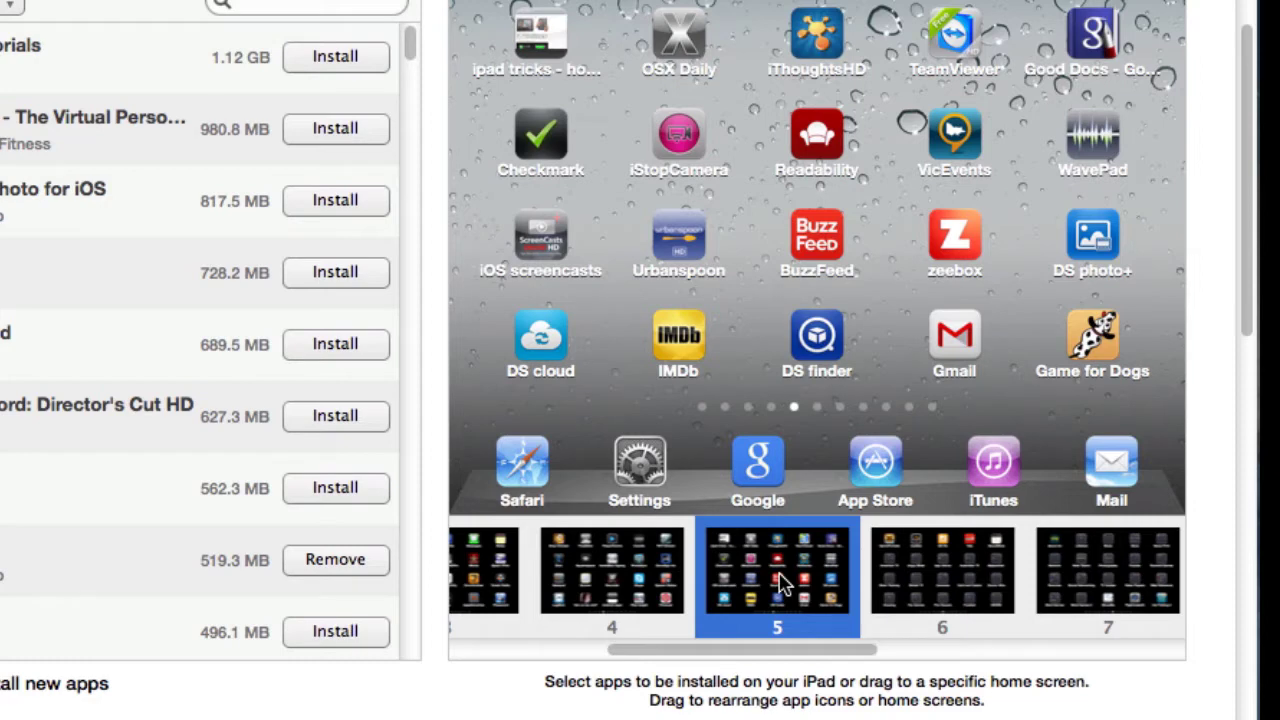
left_click(946, 600)
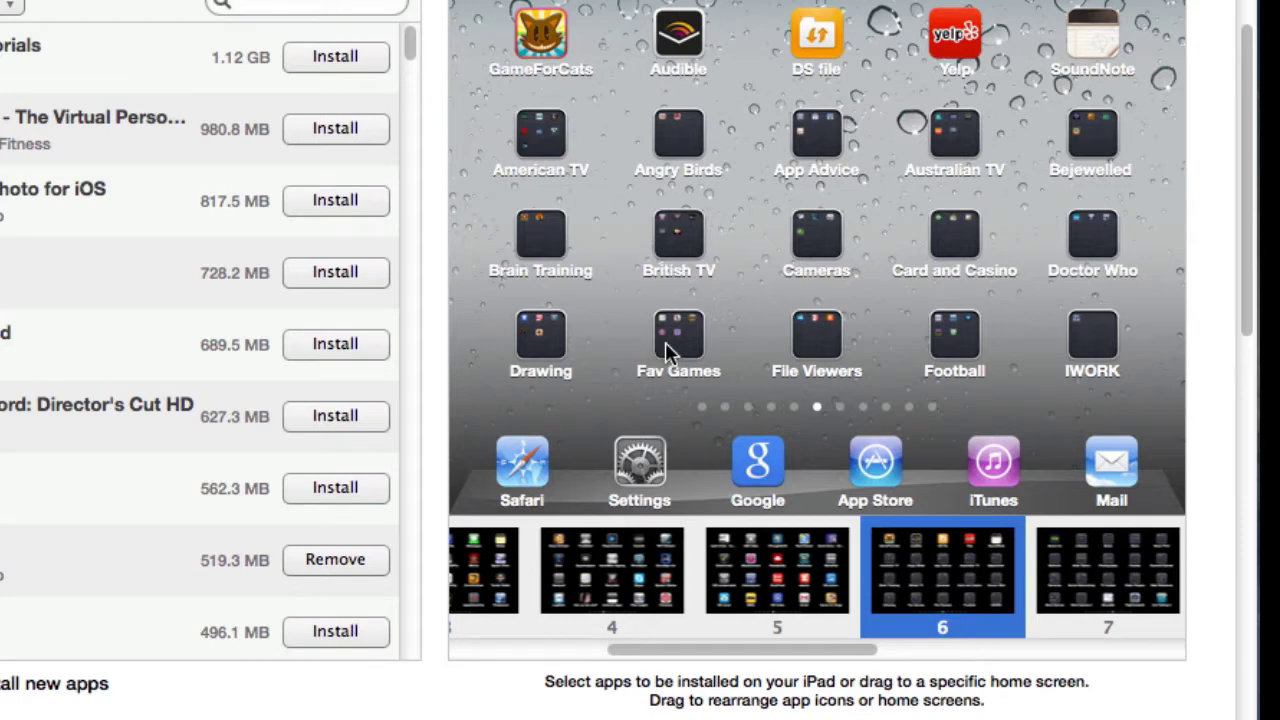
left_click(771, 406)
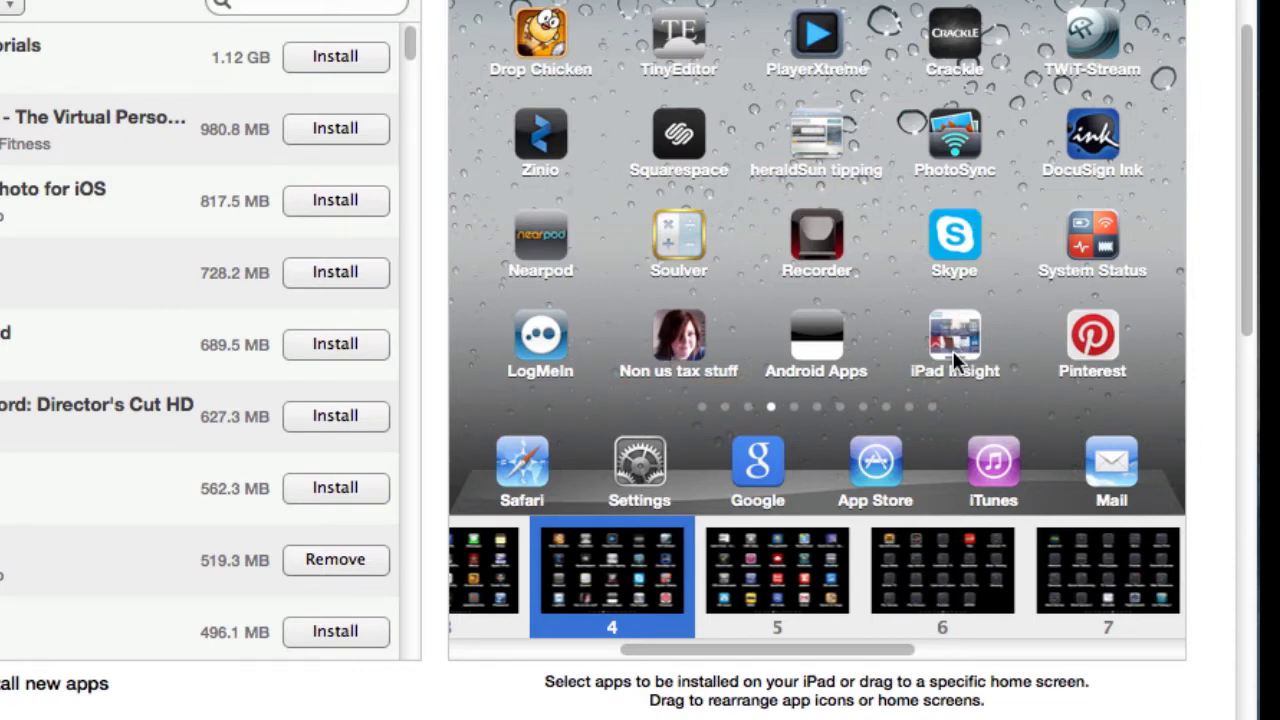
Step: Group iPad Insight with Non us tax stuff in a new folder named Bookmarks on home screen 4
left_click_drag(952, 350, 665, 345)
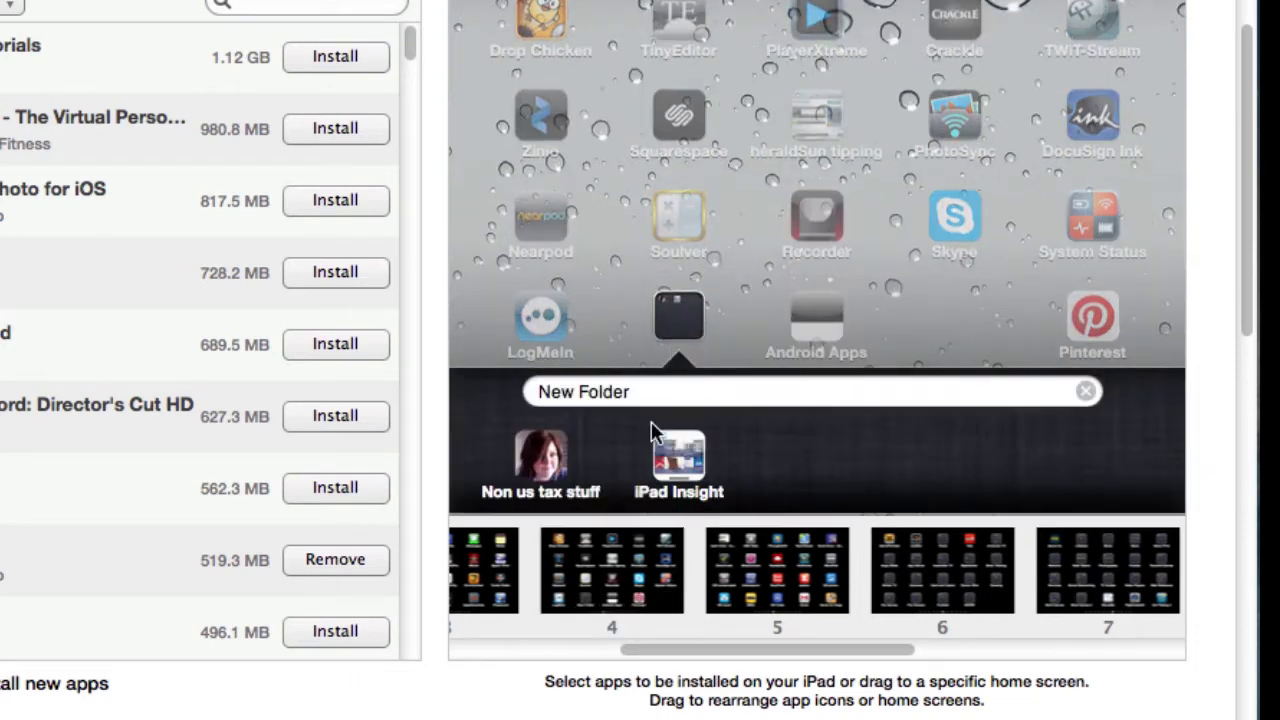
left_click(622, 389)
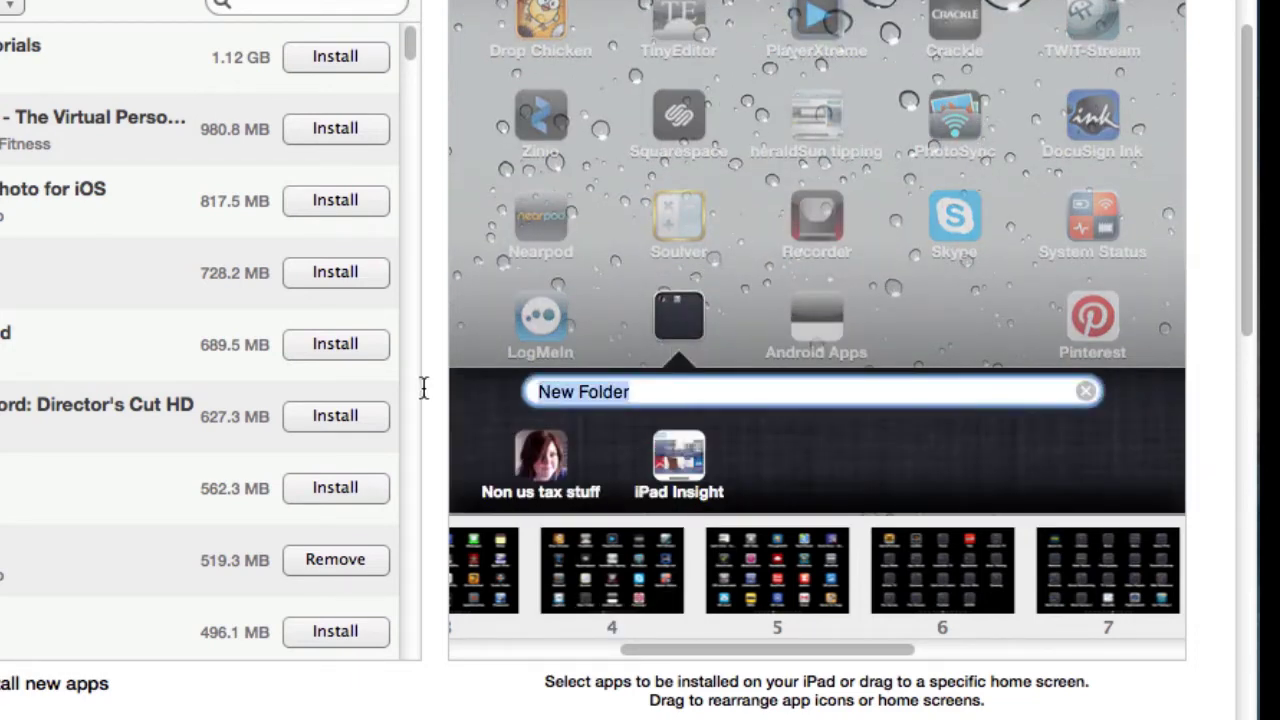
type("Bookma")
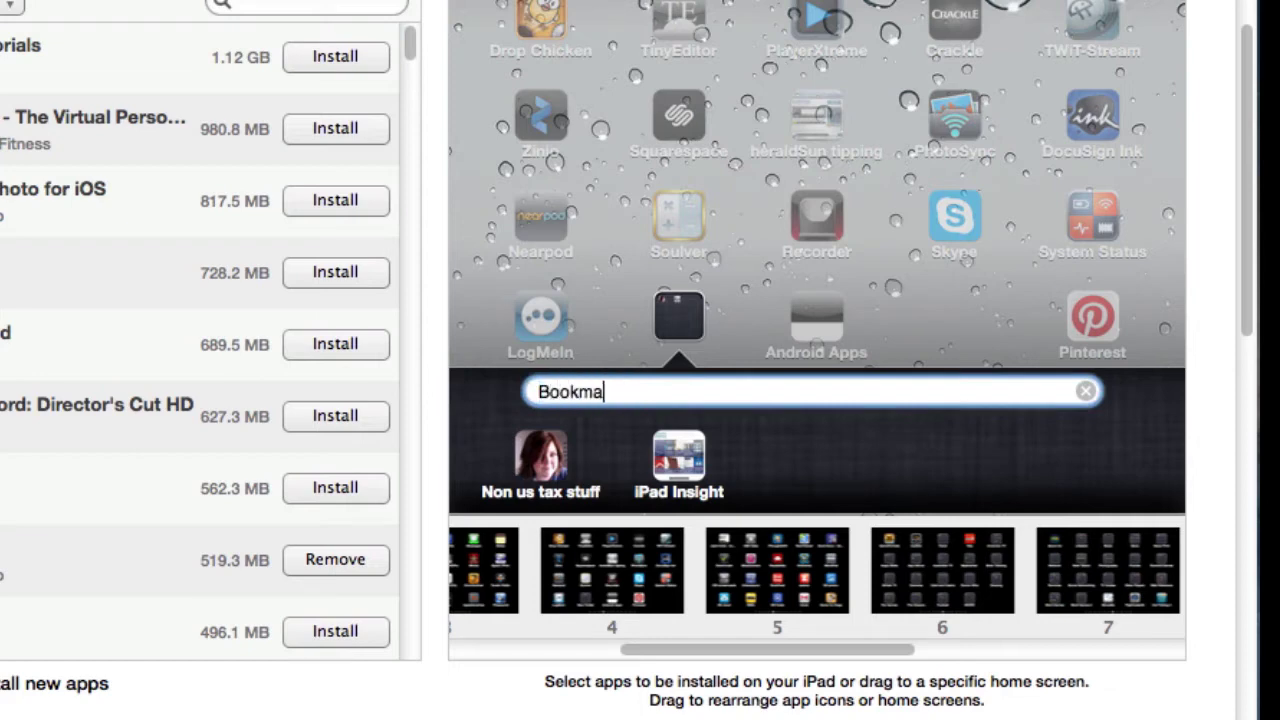
type("rks")
left_click(751, 346)
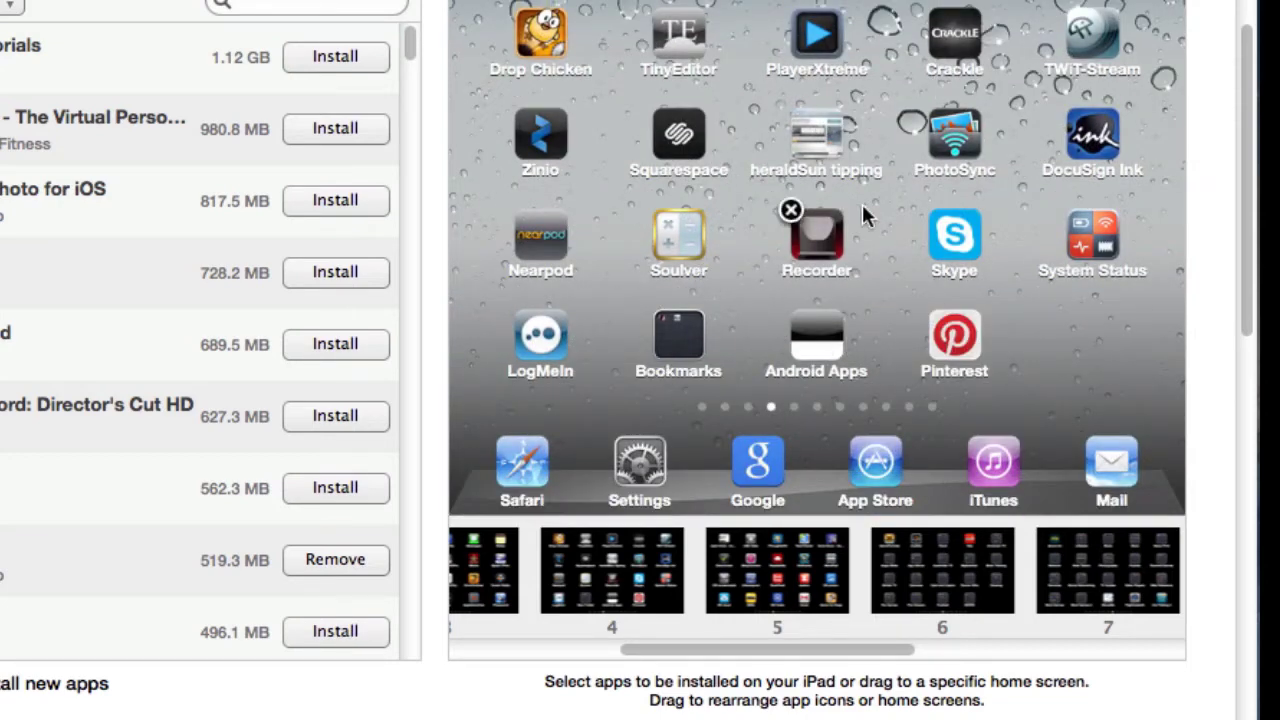
Step: Remove heraldSun tipping from the layout of home screen 4 and apply the layout changes to the iPad
left_click(794, 112)
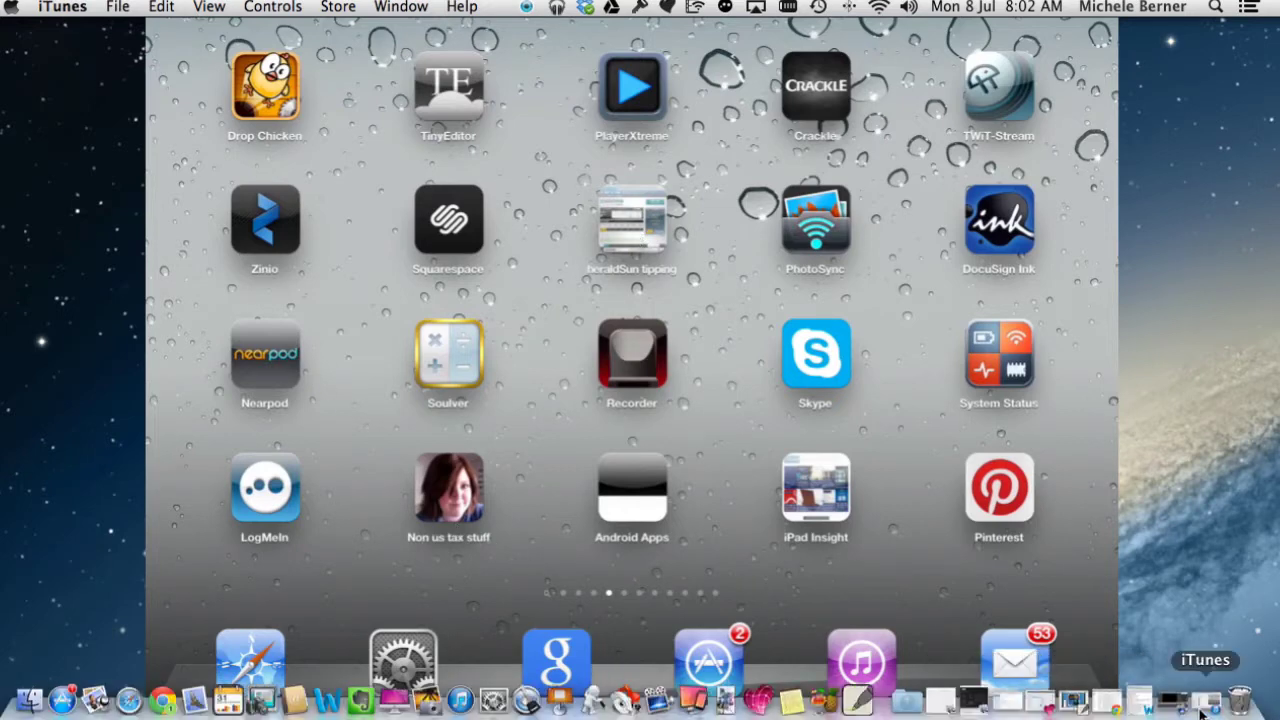
left_click(1203, 708)
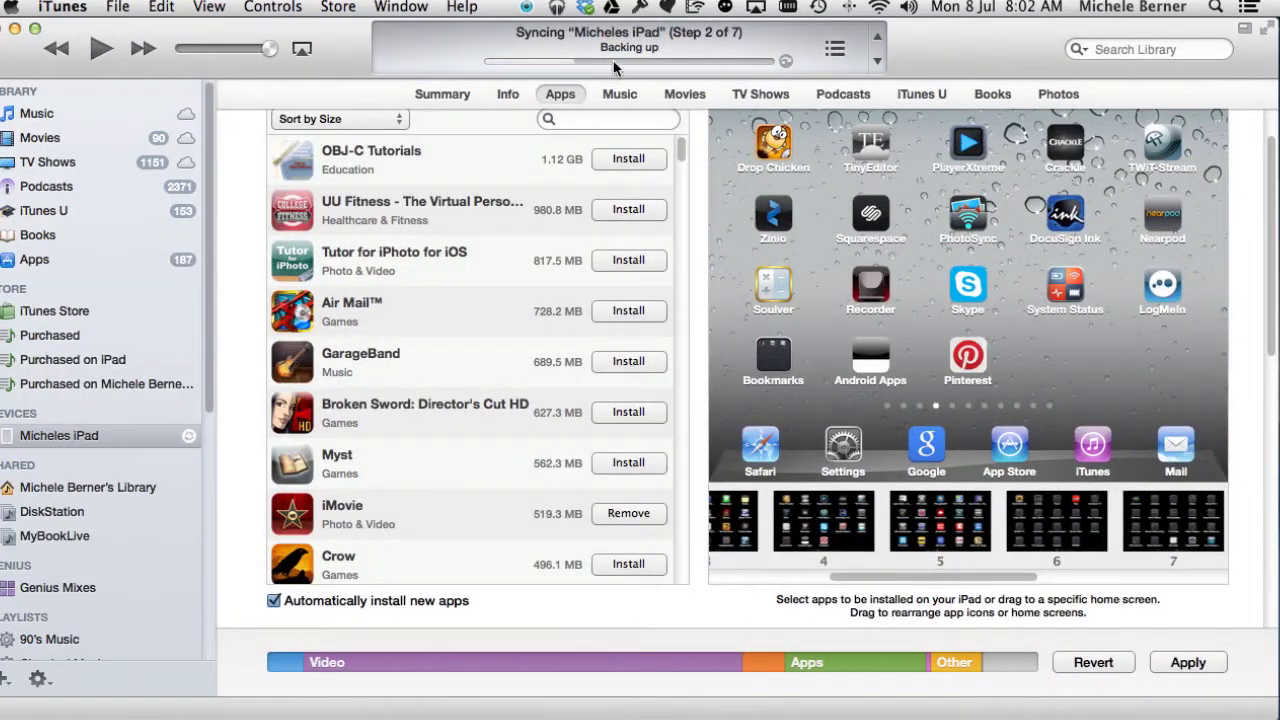
left_click(1190, 663)
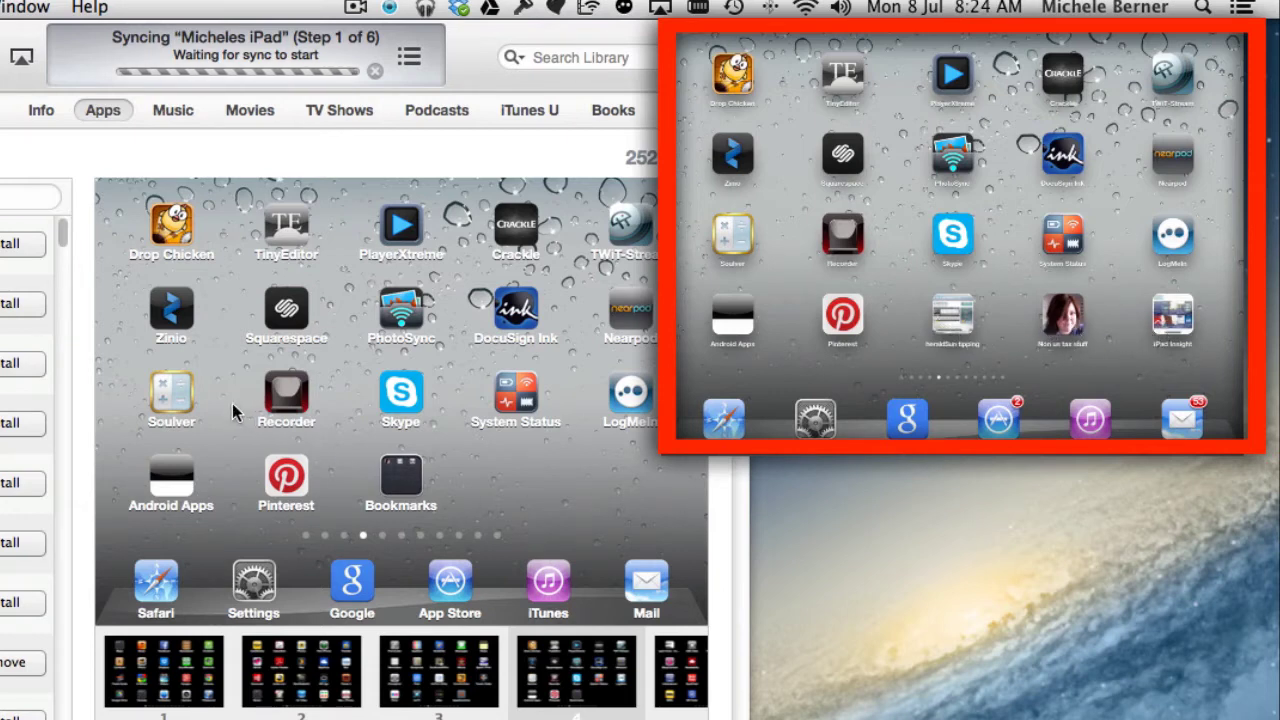
Step: Compare the Bookmarks folder in the layout with the mirrored iPad, and bring iTunes back to the front
left_click(398, 478)
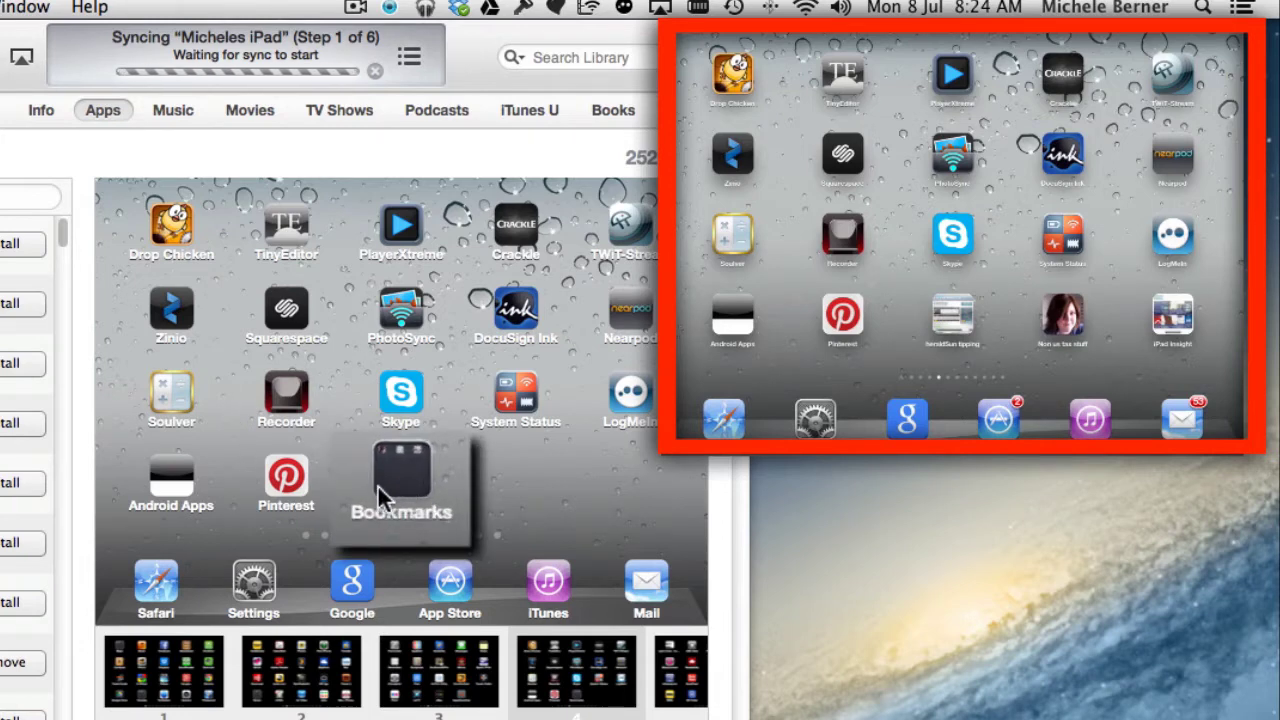
left_click(510, 712)
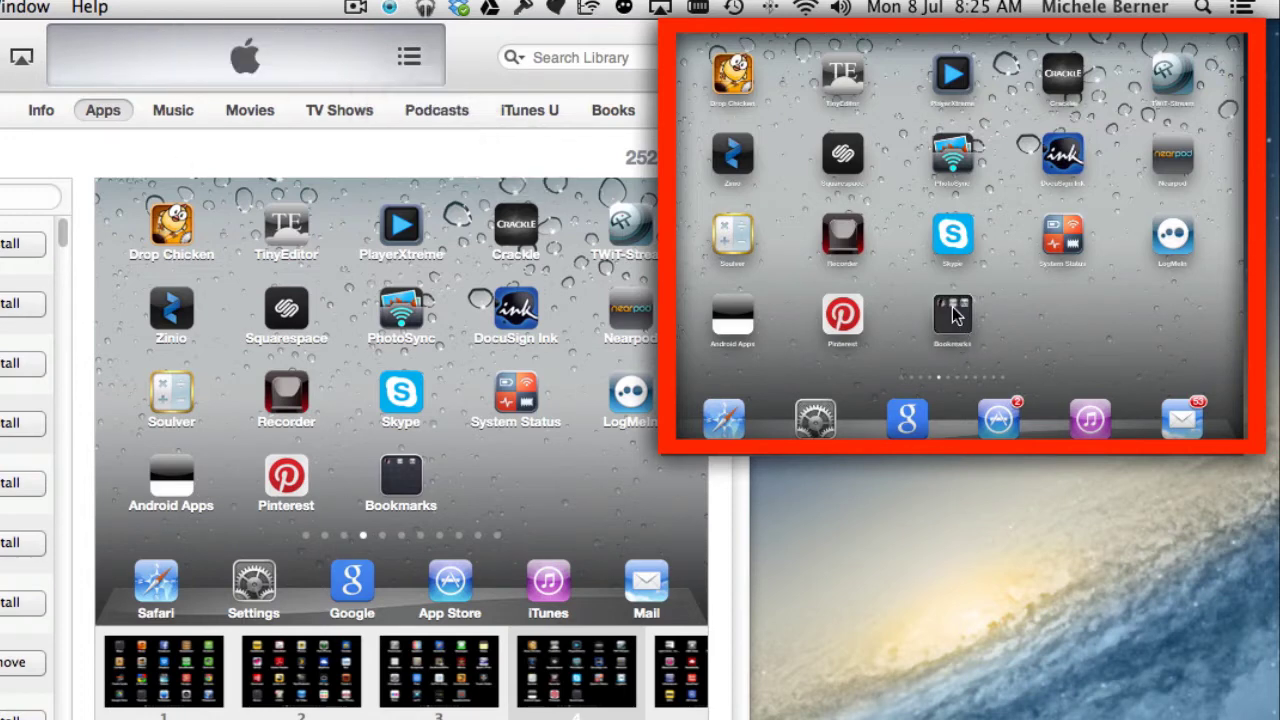
left_click_drag(947, 334, 938, 348)
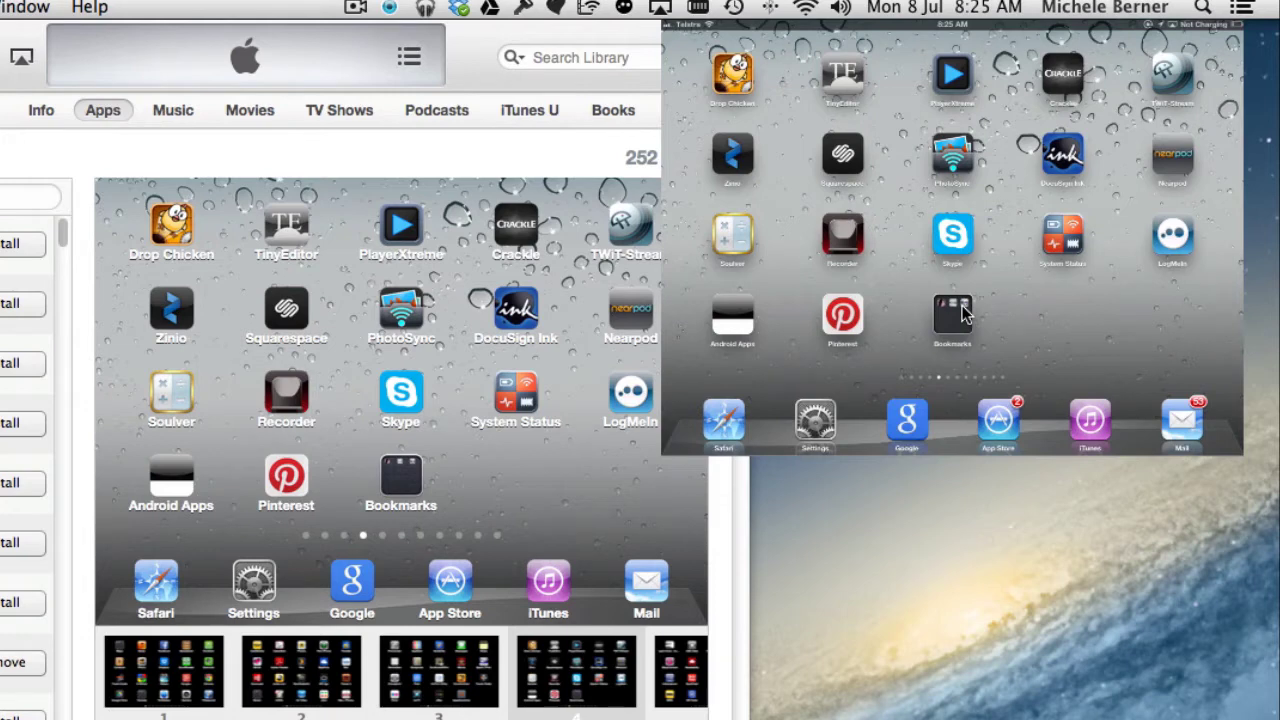
left_click(750, 668)
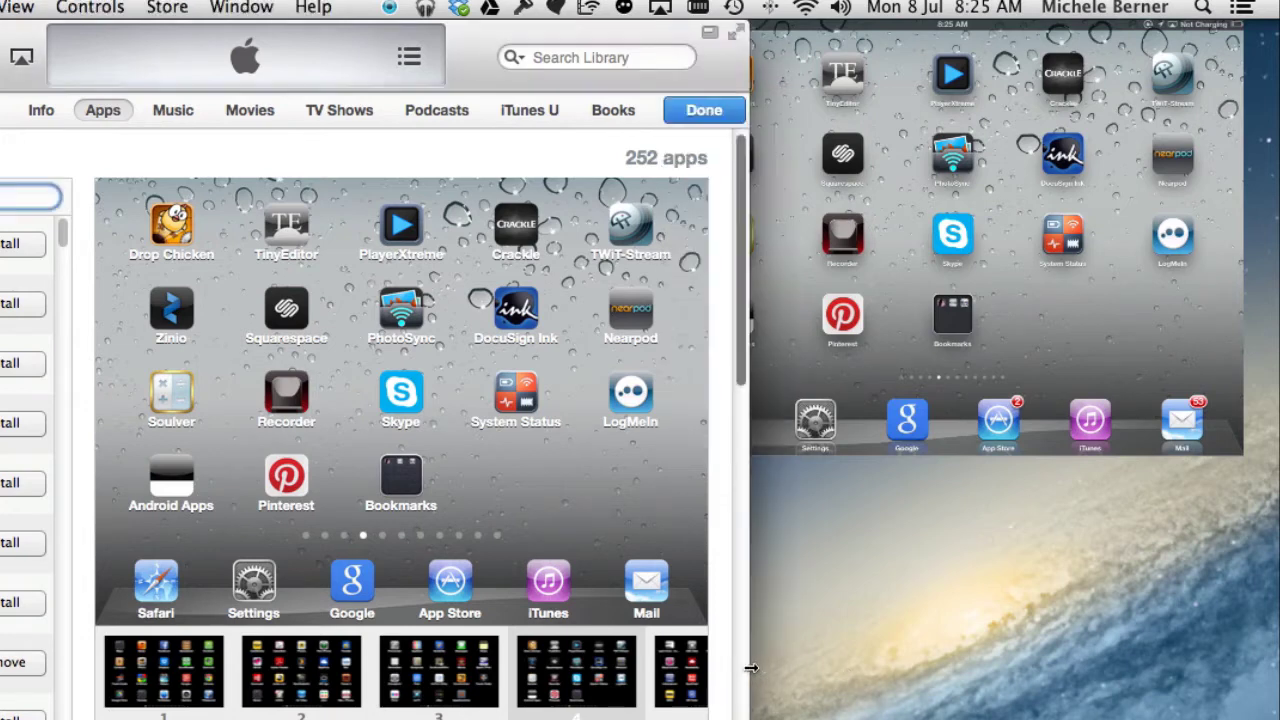
double_click(750, 668)
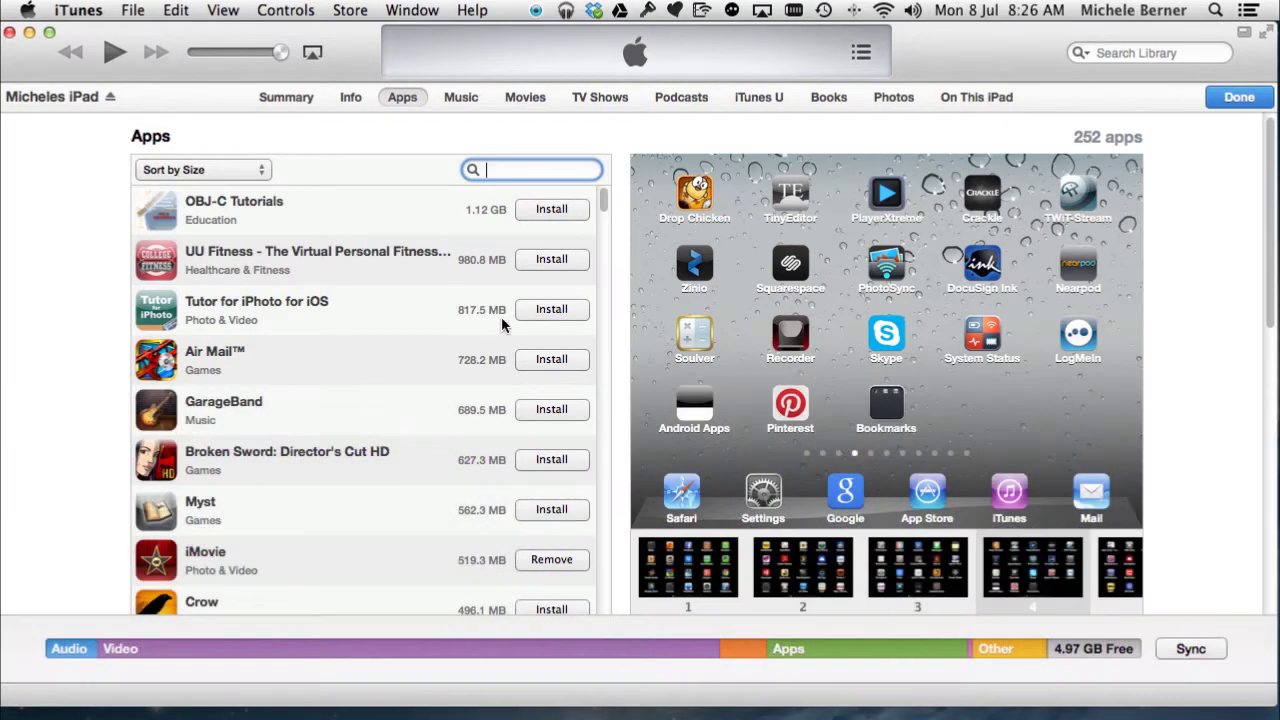
Step: Delete the Cat Fishing 2 app and its data from the iPad's home screen
mouse_move(724, 342)
mouse_move(778, 333)
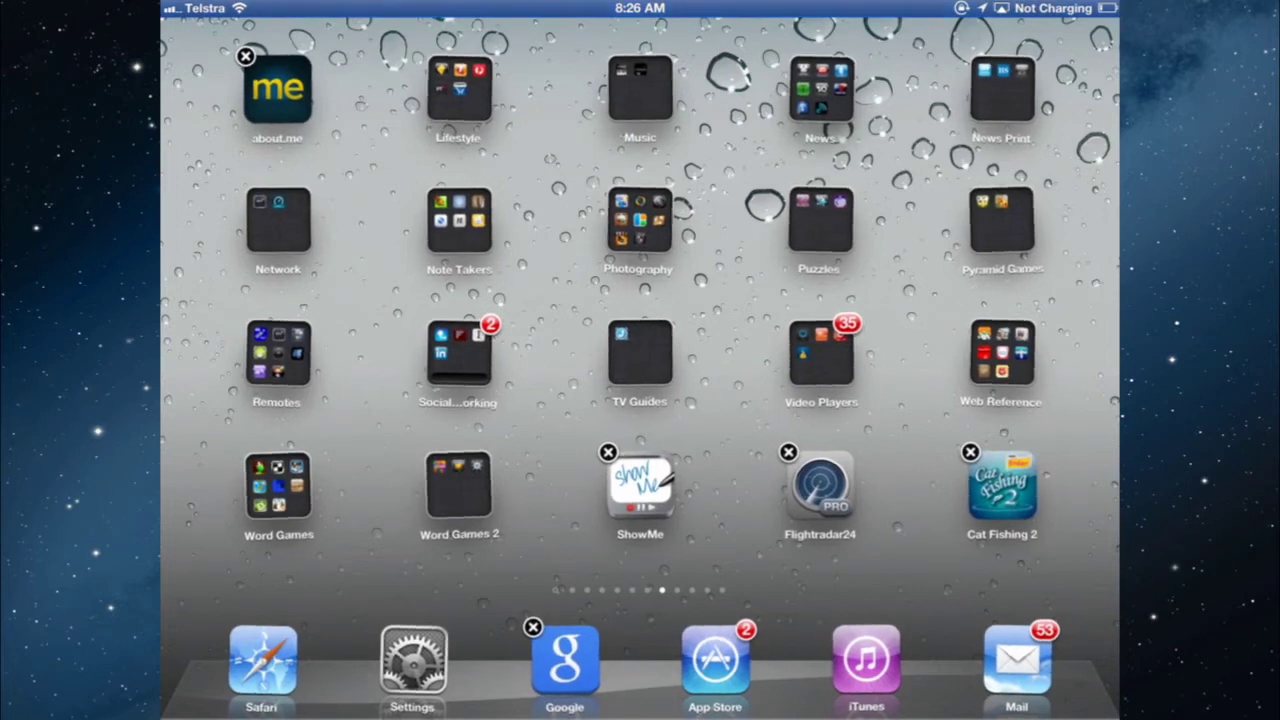
left_click(970, 452)
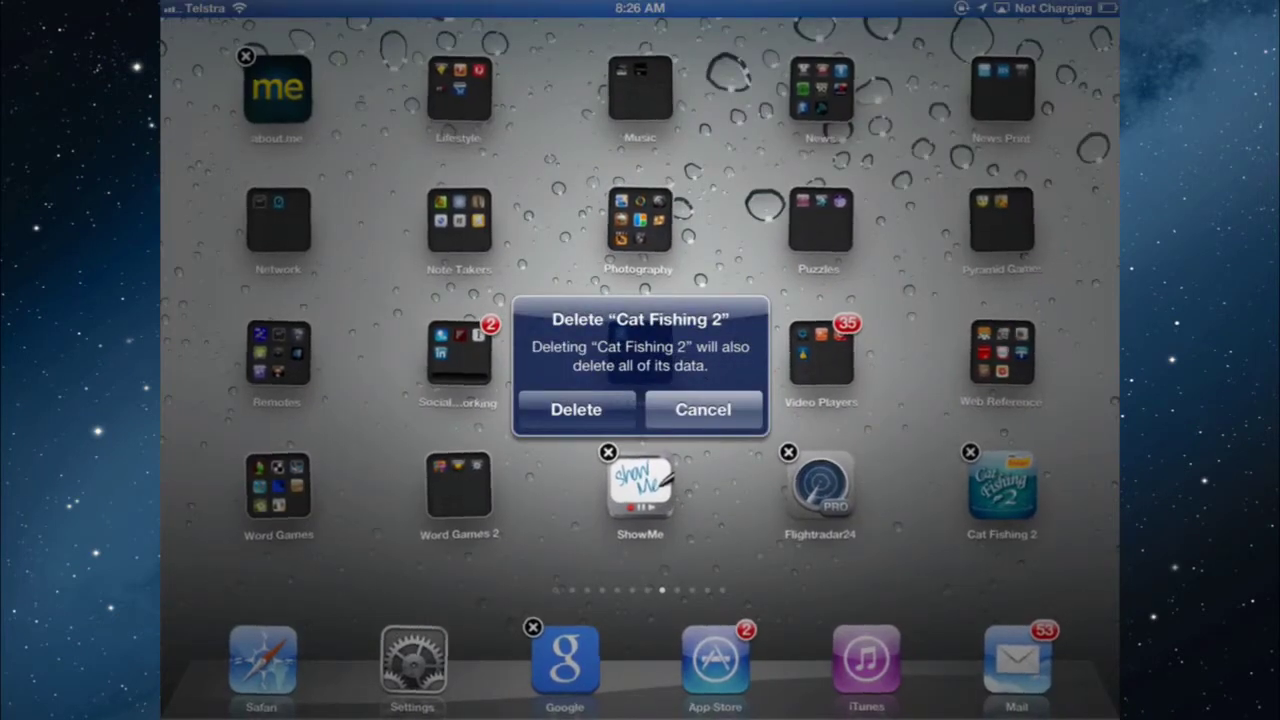
left_click(576, 409)
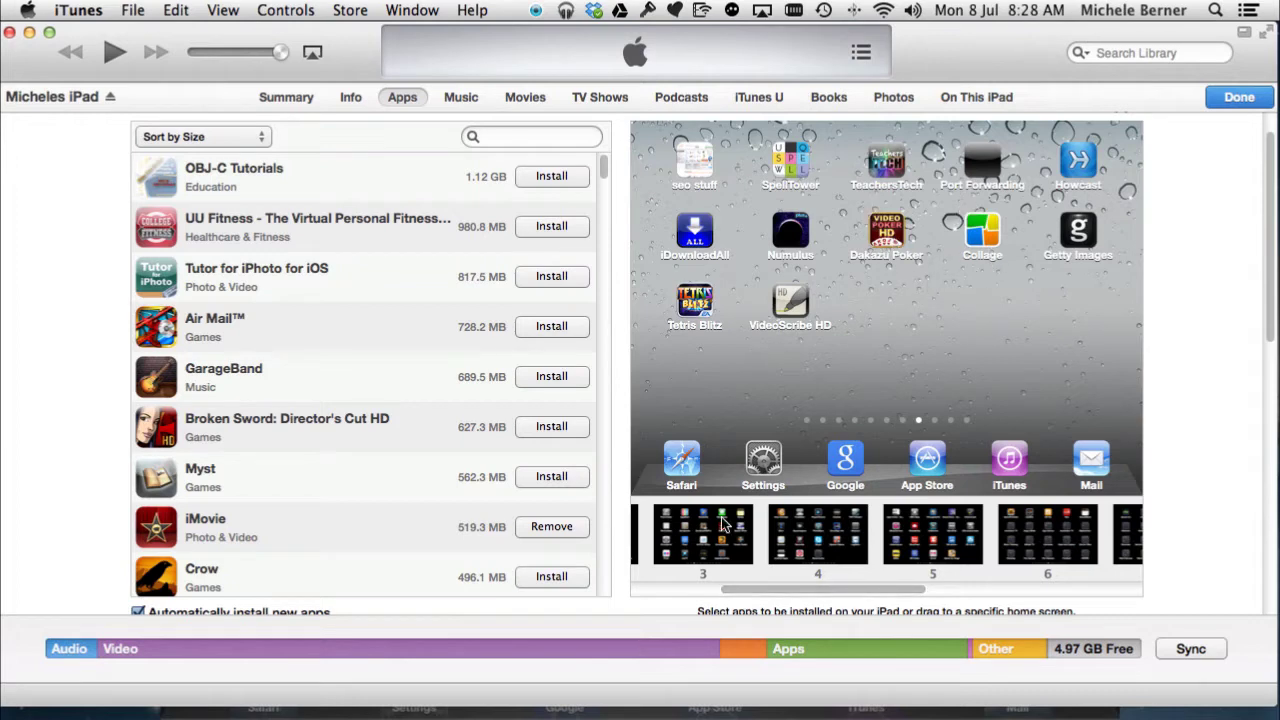
Step: Browse the app list sorted by size and review its sorting and filtering options
left_click_drag(777, 583, 729, 586)
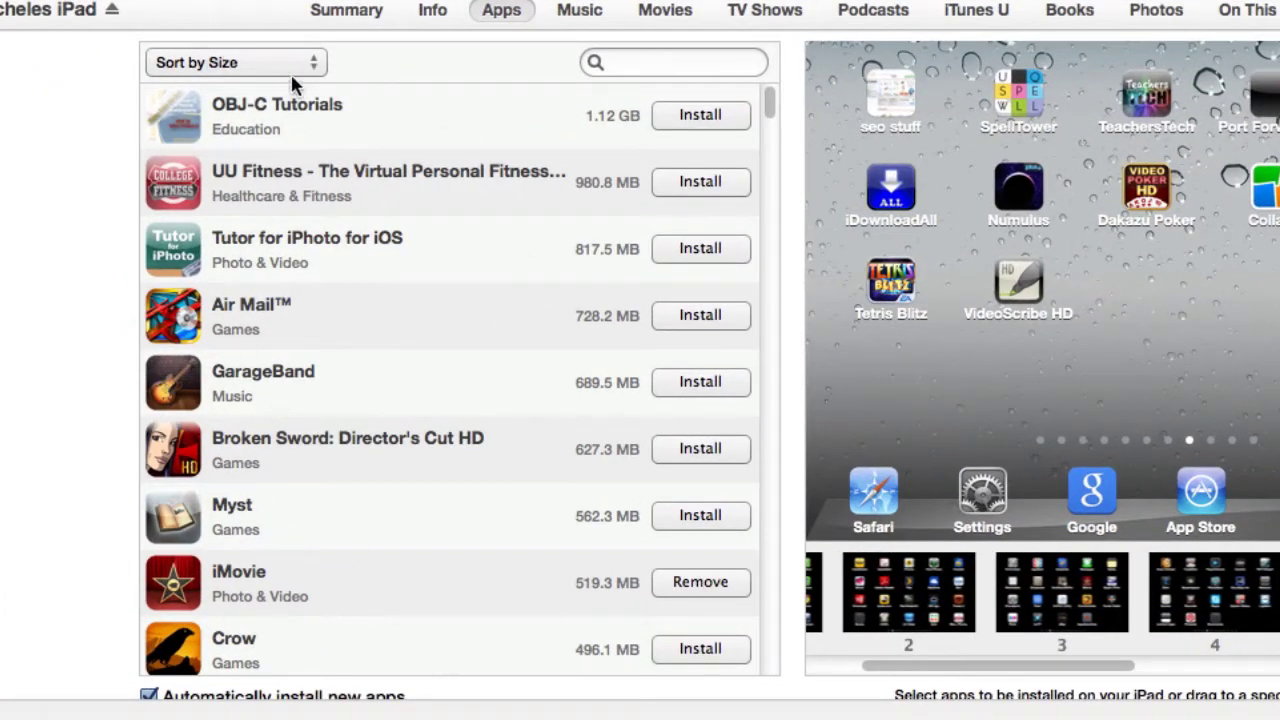
left_click_drag(769, 108, 771, 657)
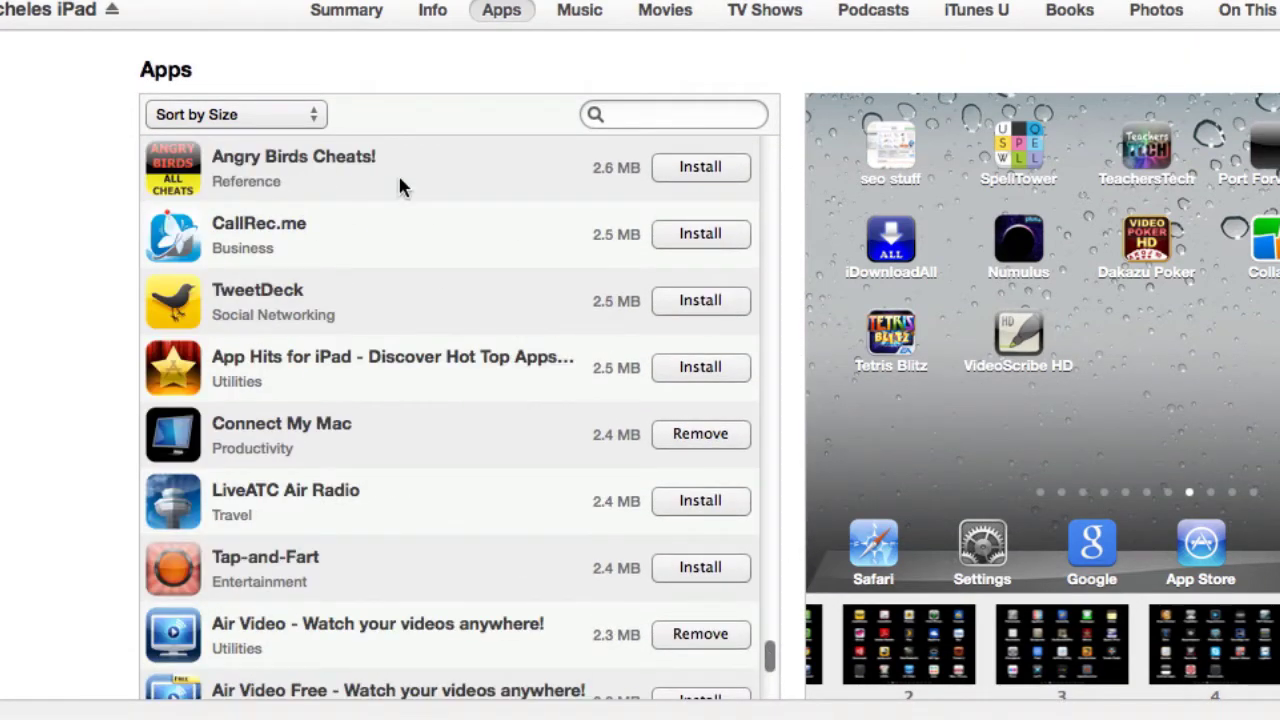
left_click(318, 118)
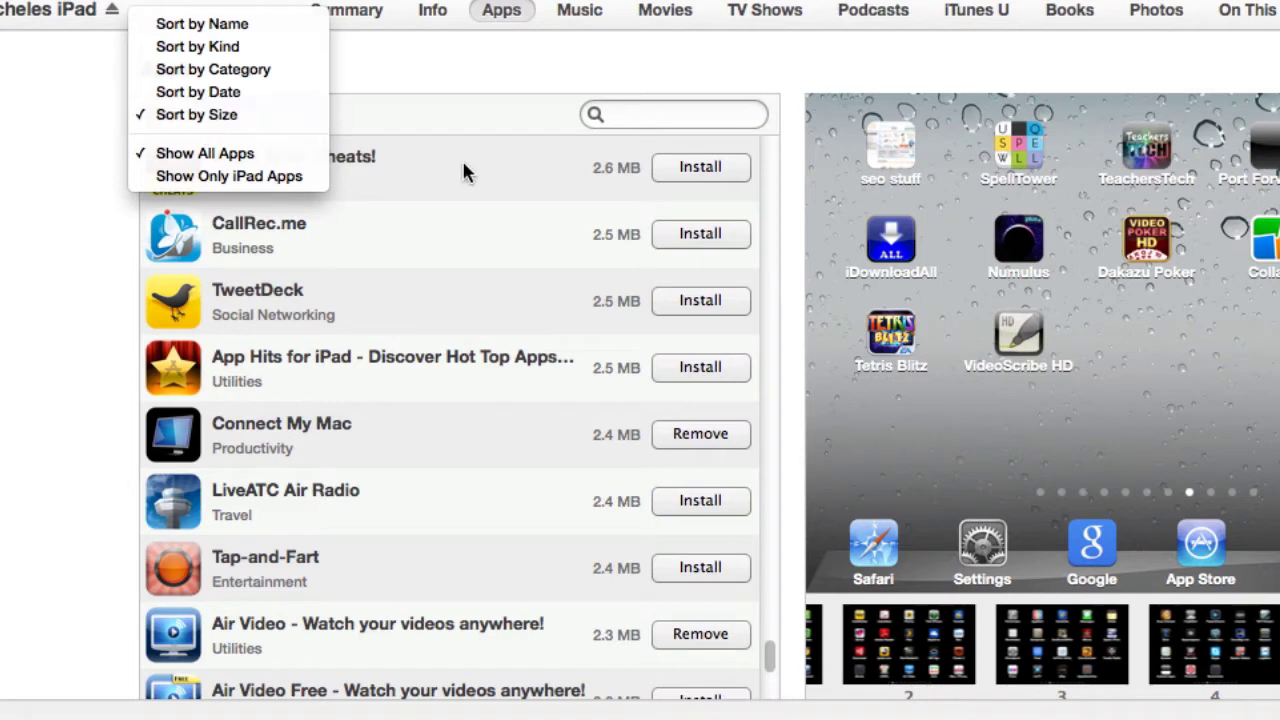
left_click(480, 120)
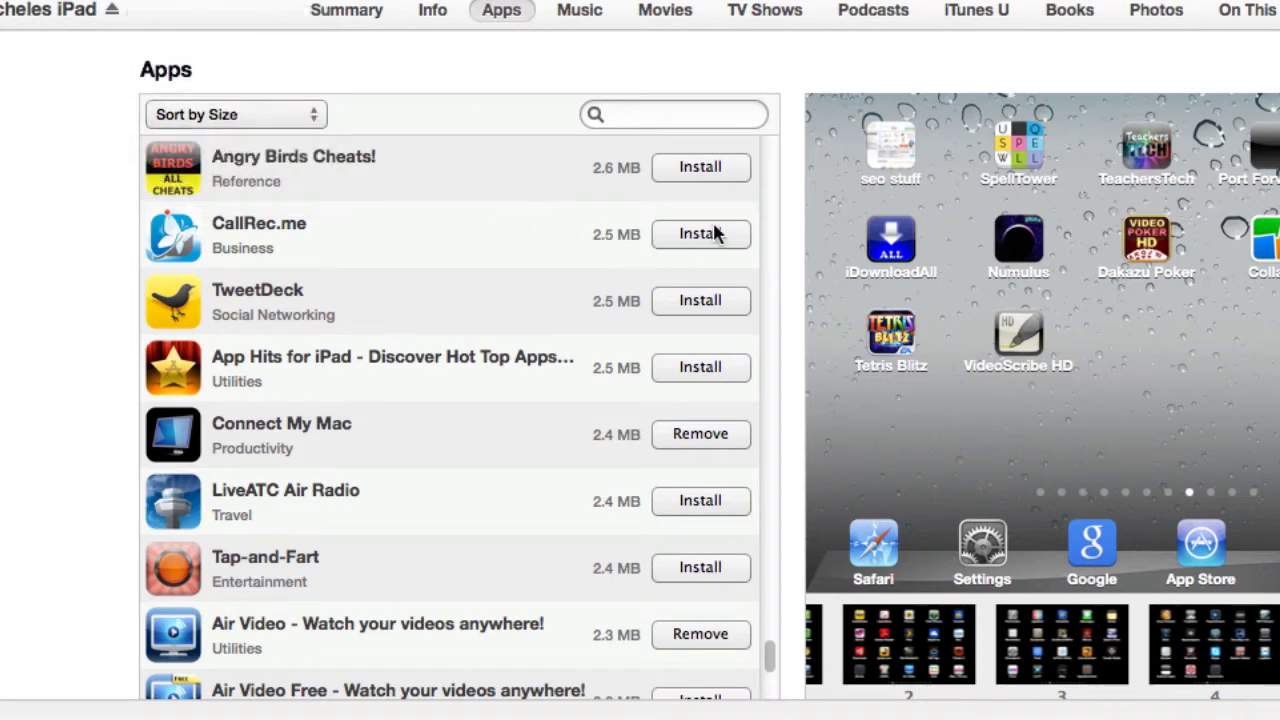
left_click(771, 620)
scroll(778, 500, "up", 10)
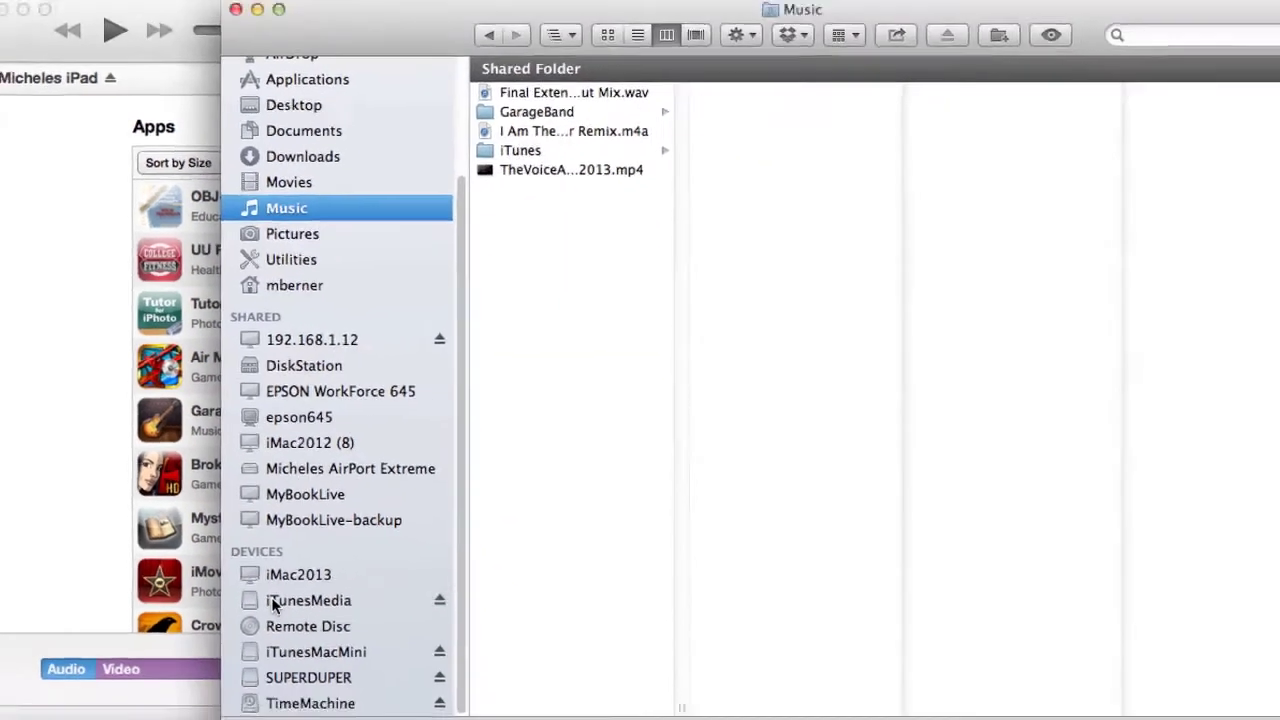
Step: Browse the iTunesMedia drive to iTunes > iTunes Media > Mobile Applications, look through the stored .ipa files, and close the window
left_click(297, 583)
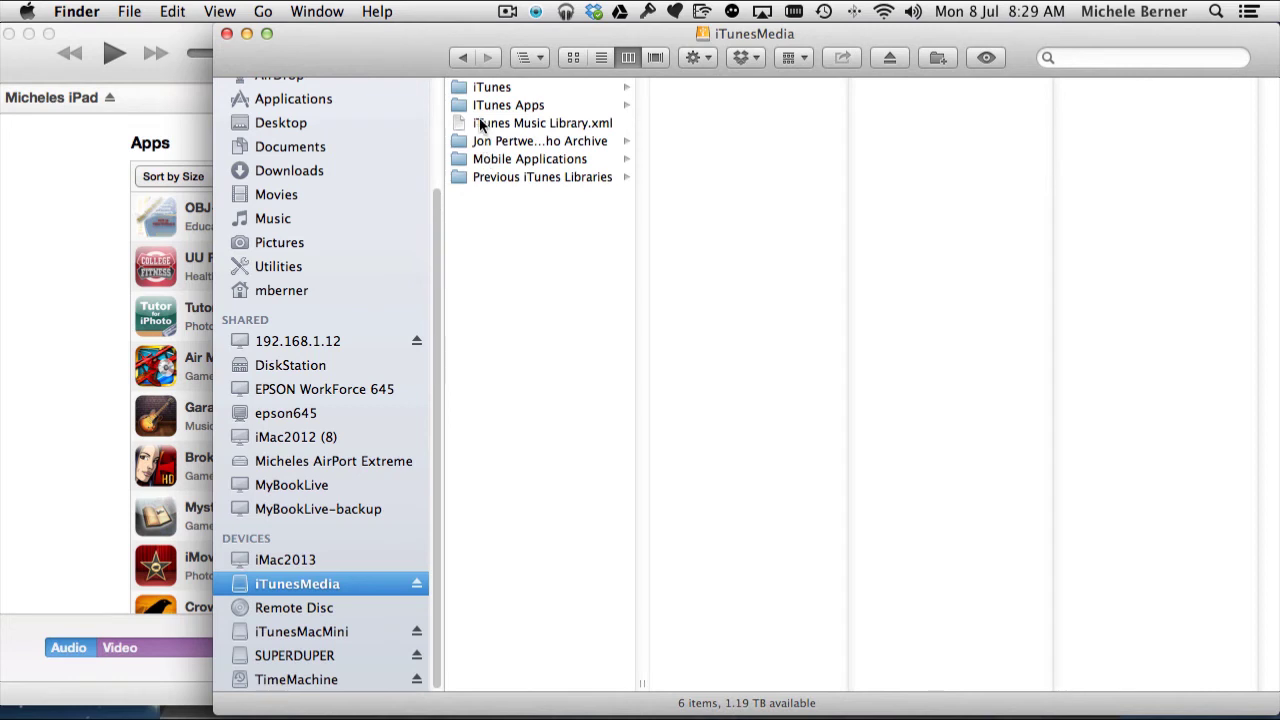
left_click(477, 88)
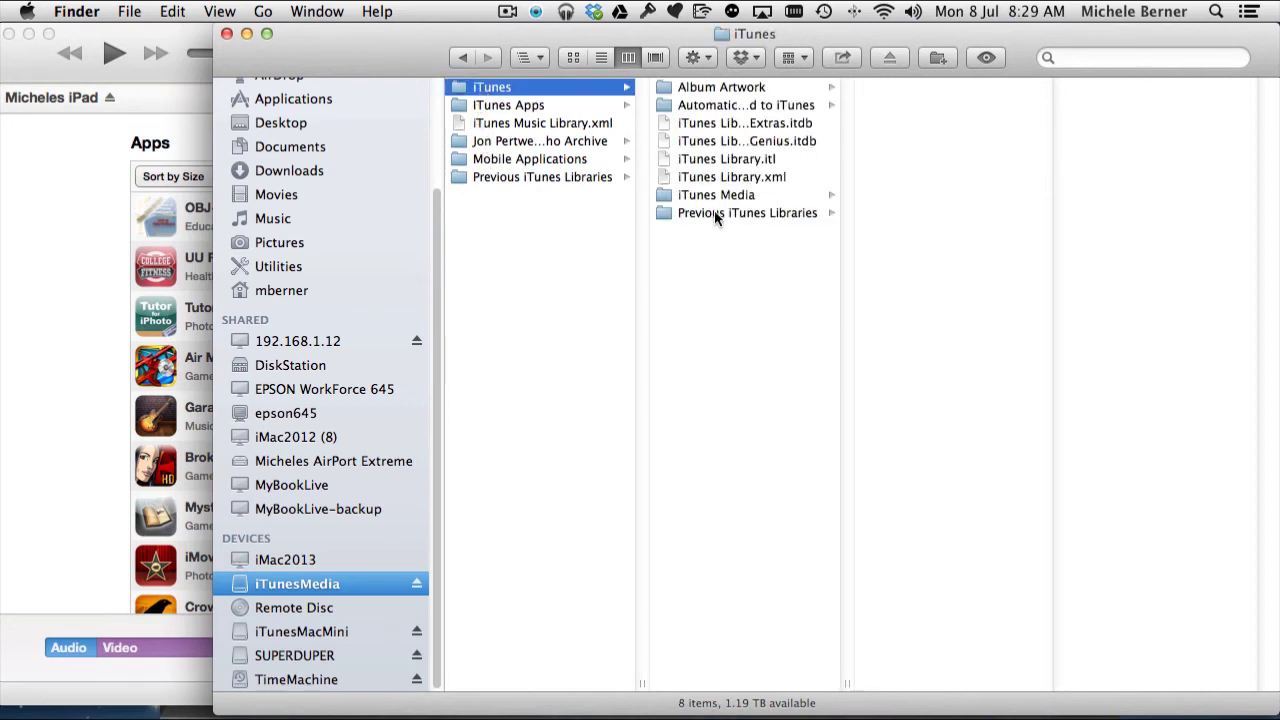
left_click(712, 196)
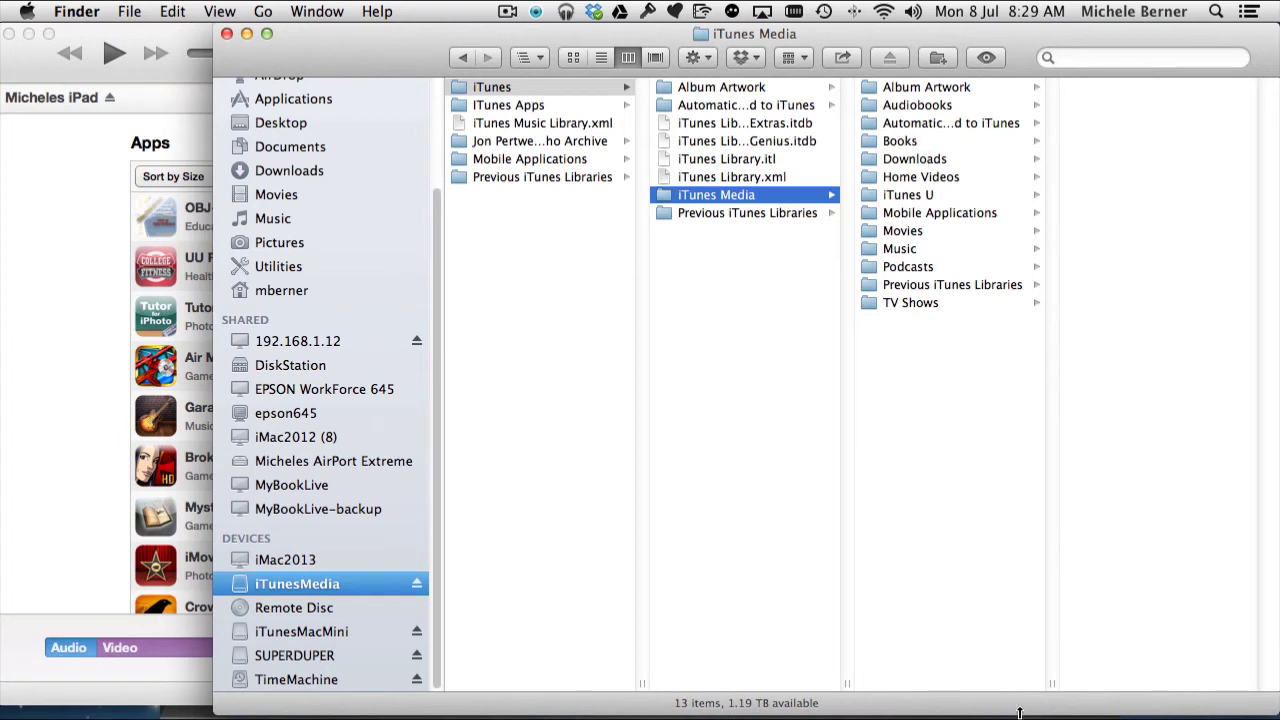
left_click_drag(1051, 684, 1138, 688)
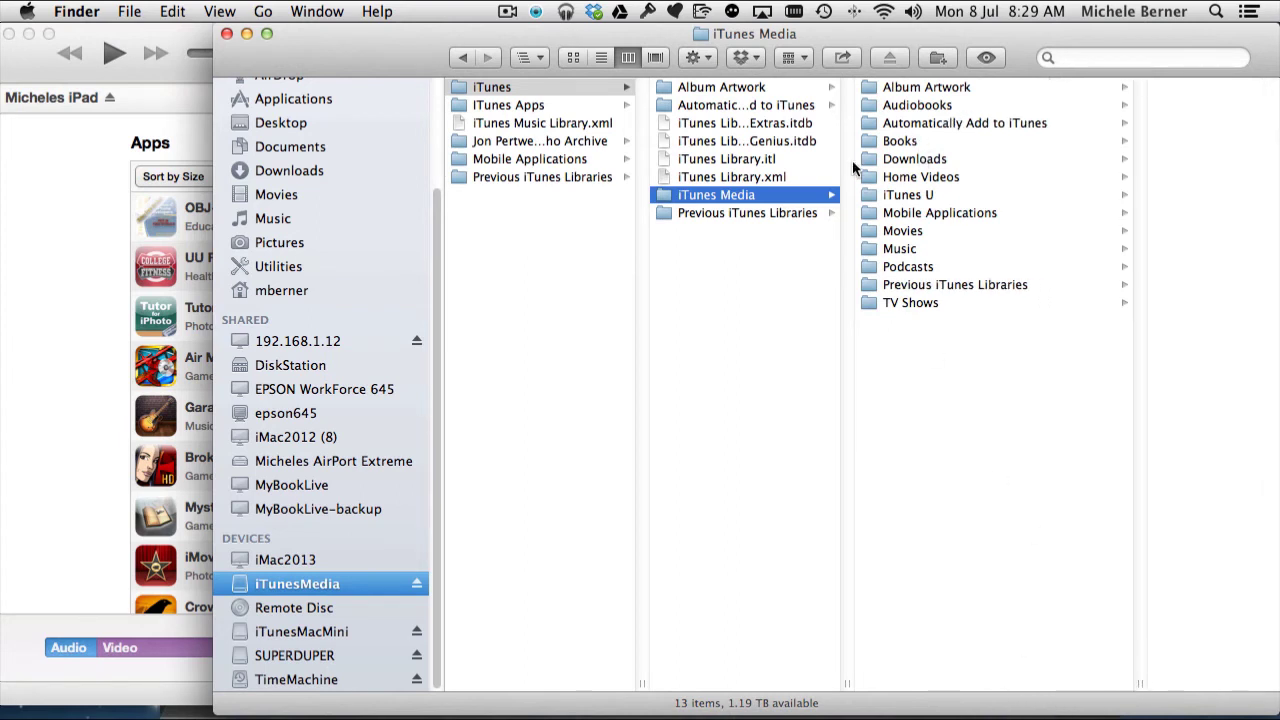
left_click_drag(846, 38, 681, 42)
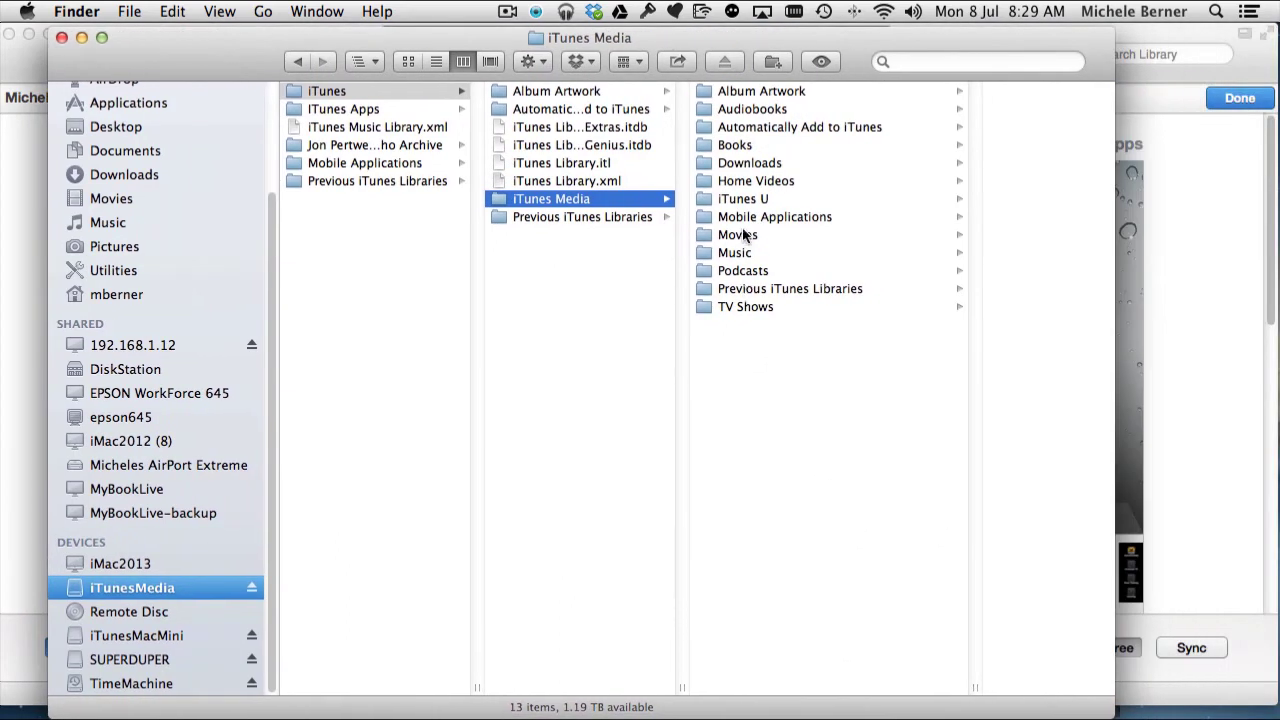
left_click(735, 217)
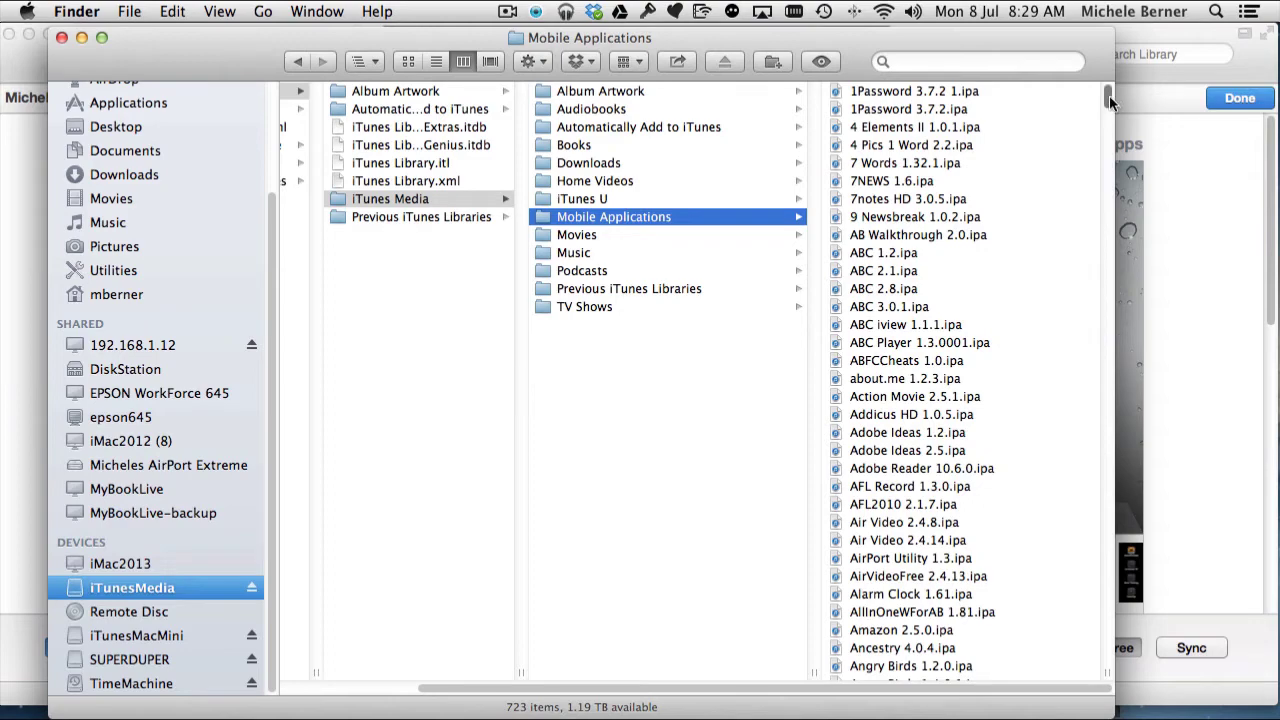
left_click_drag(1109, 95, 1097, 177)
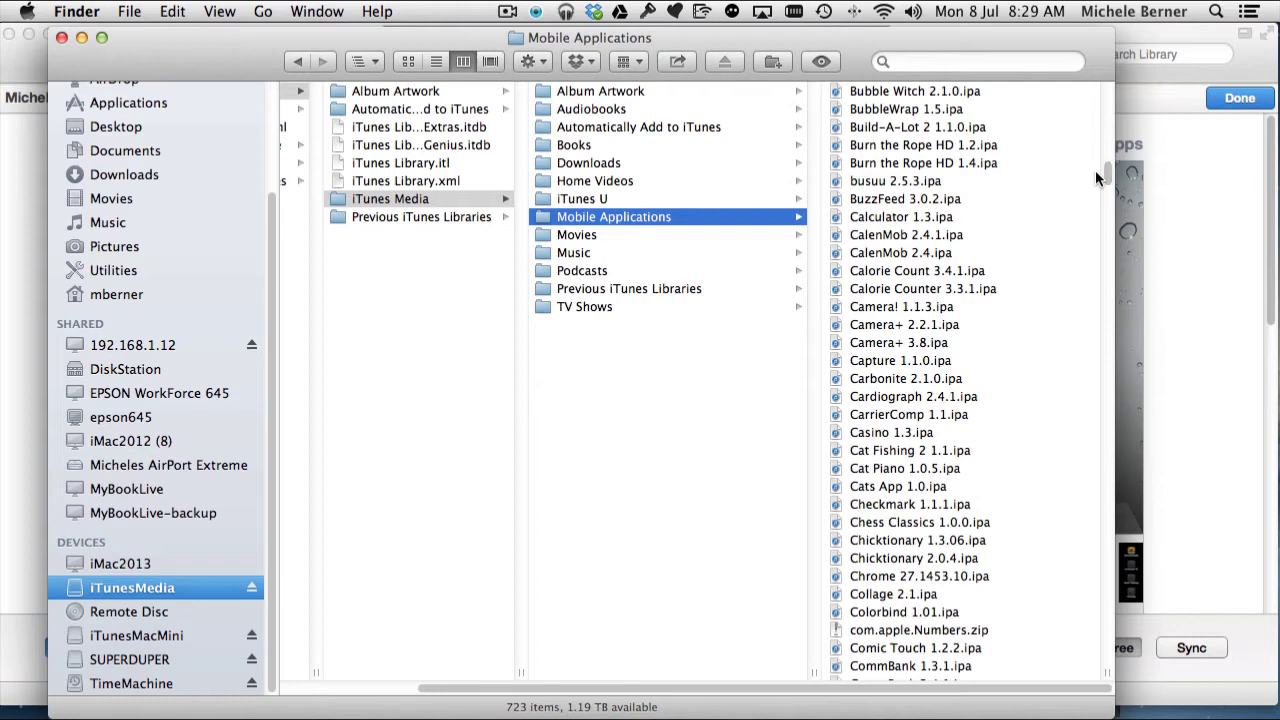
left_click(61, 38)
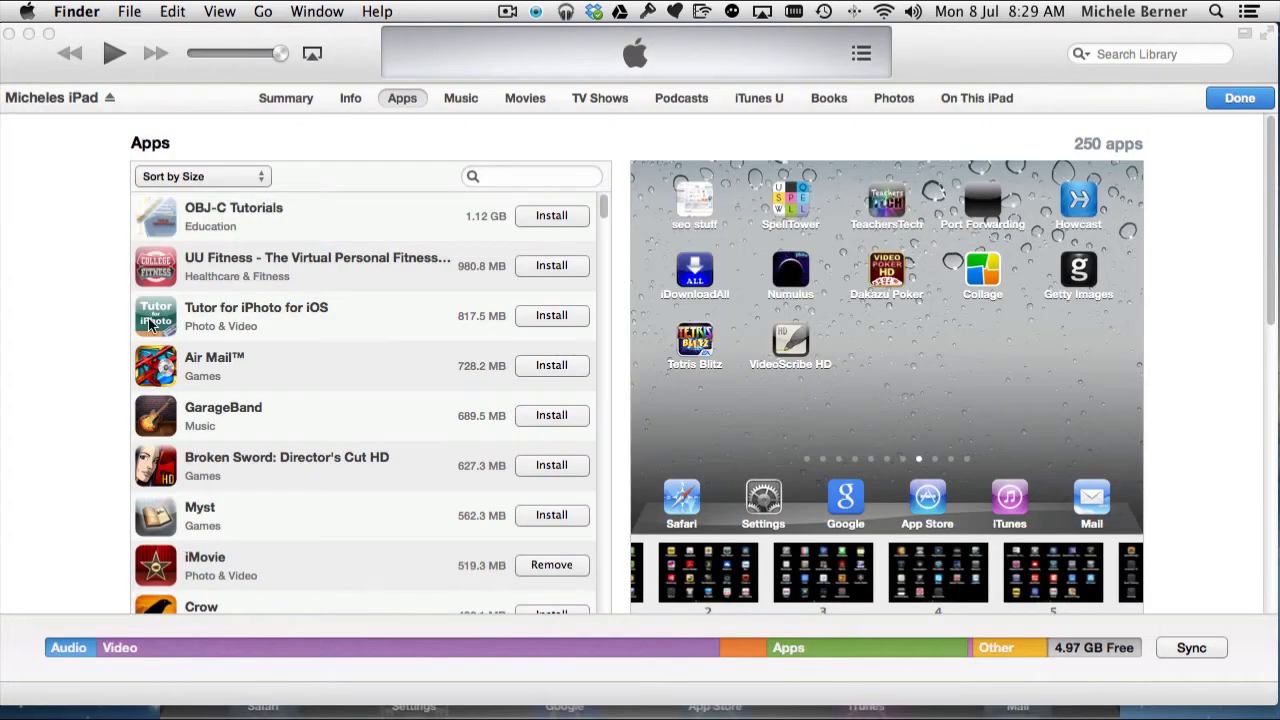
Step: Mark Tutor for iMovie for iPad for installation and locate its icon in the home screen layout
left_click_drag(604, 214, 604, 225)
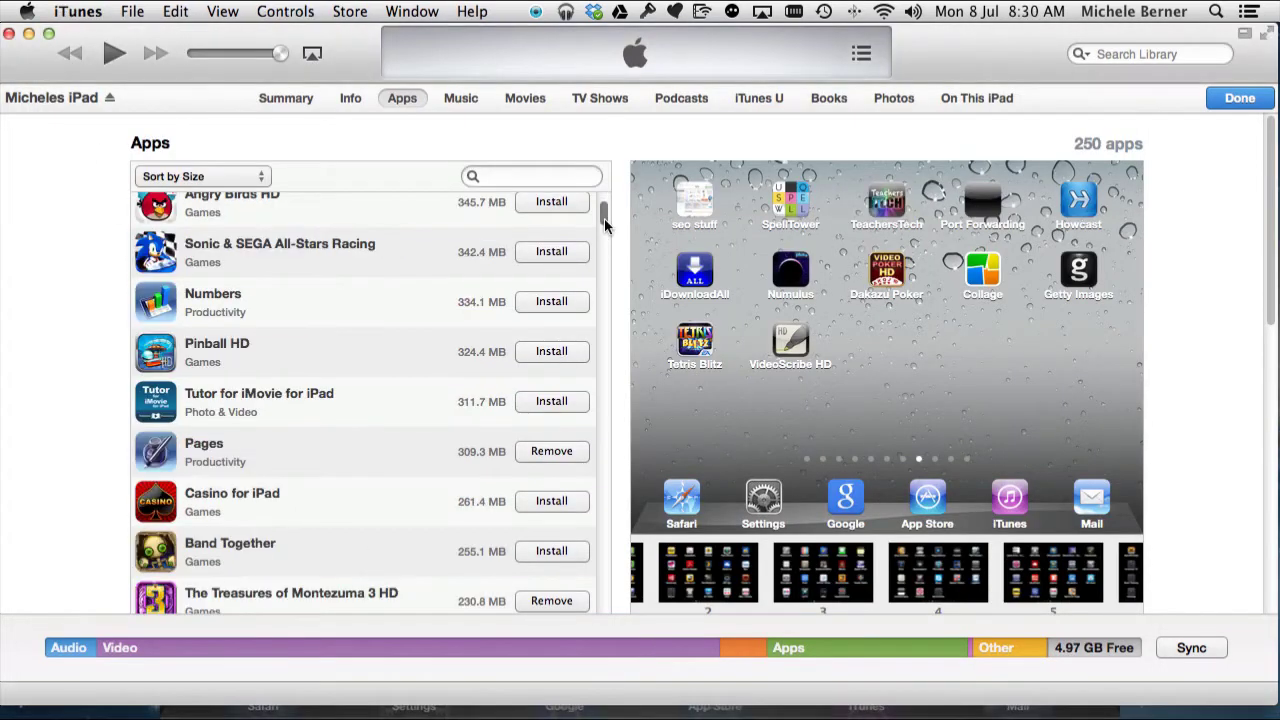
left_click_drag(500, 402, 93, 406)
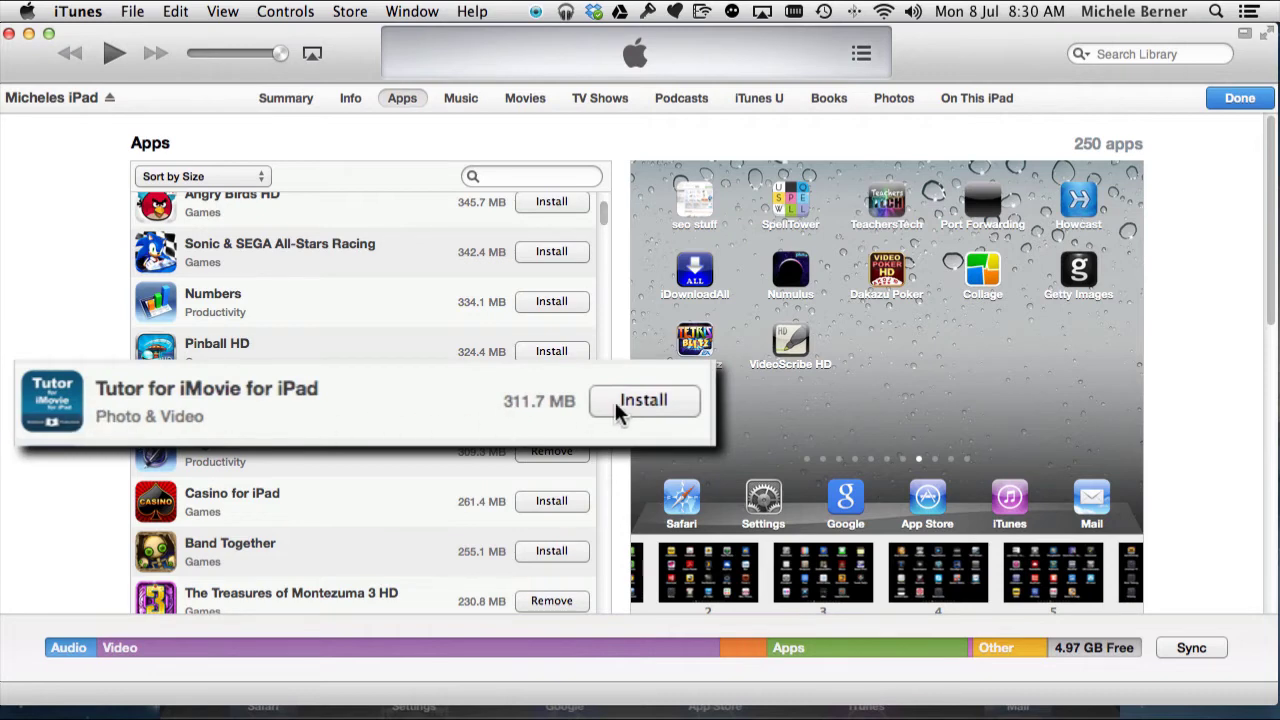
left_click_drag(636, 403, 633, 399)
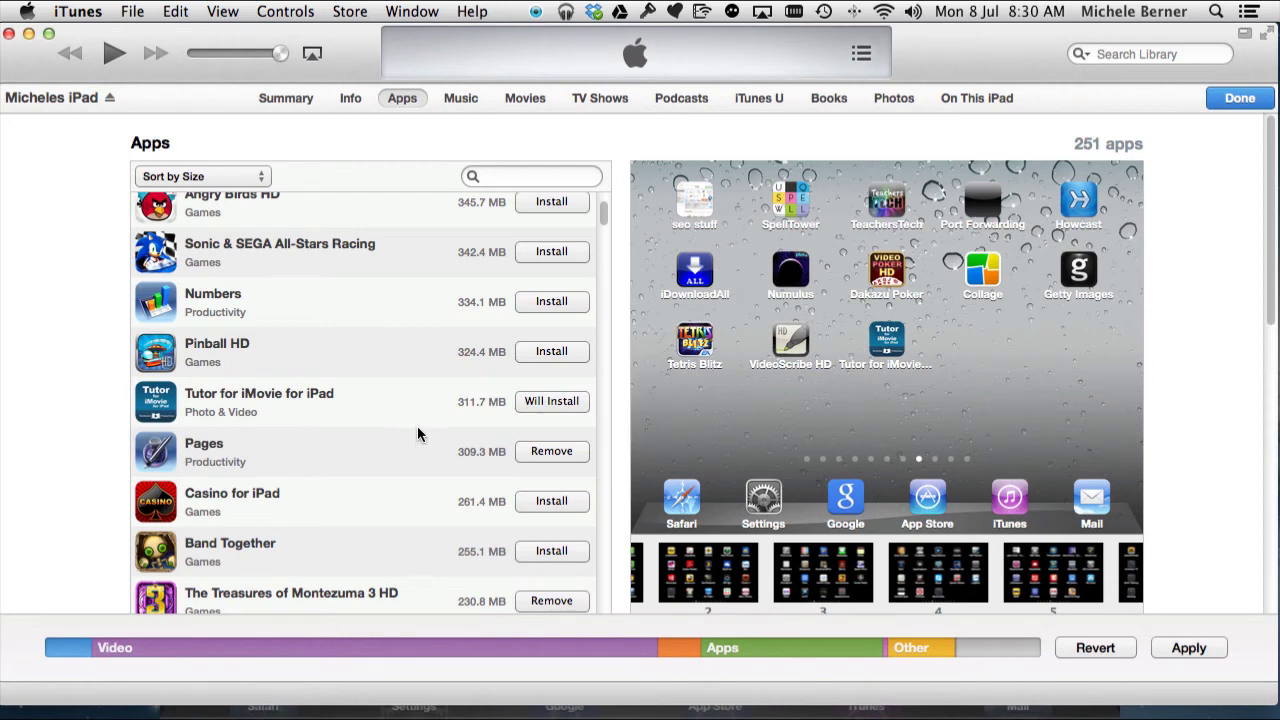
left_click(886, 340)
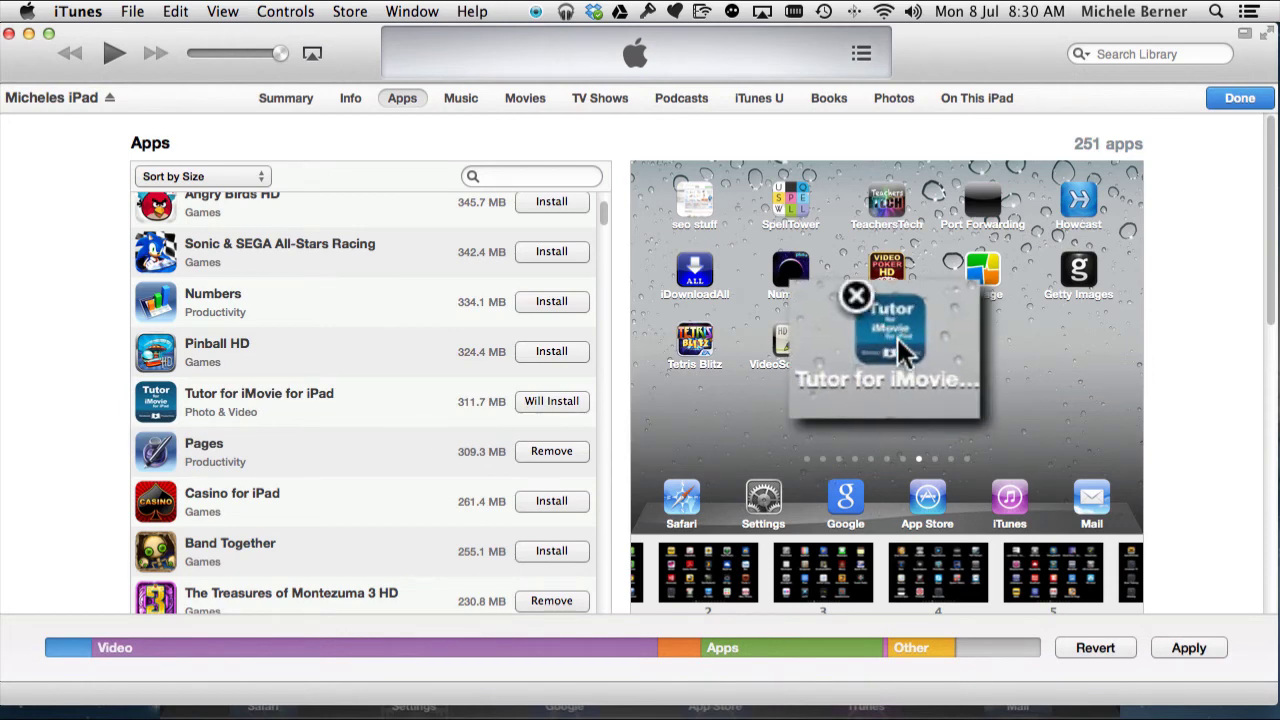
Step: Review the automatic app installation option, check the same home screen on the mirrored iPad in Reflector, and return to iTunes
scroll(862, 440, "down", 3)
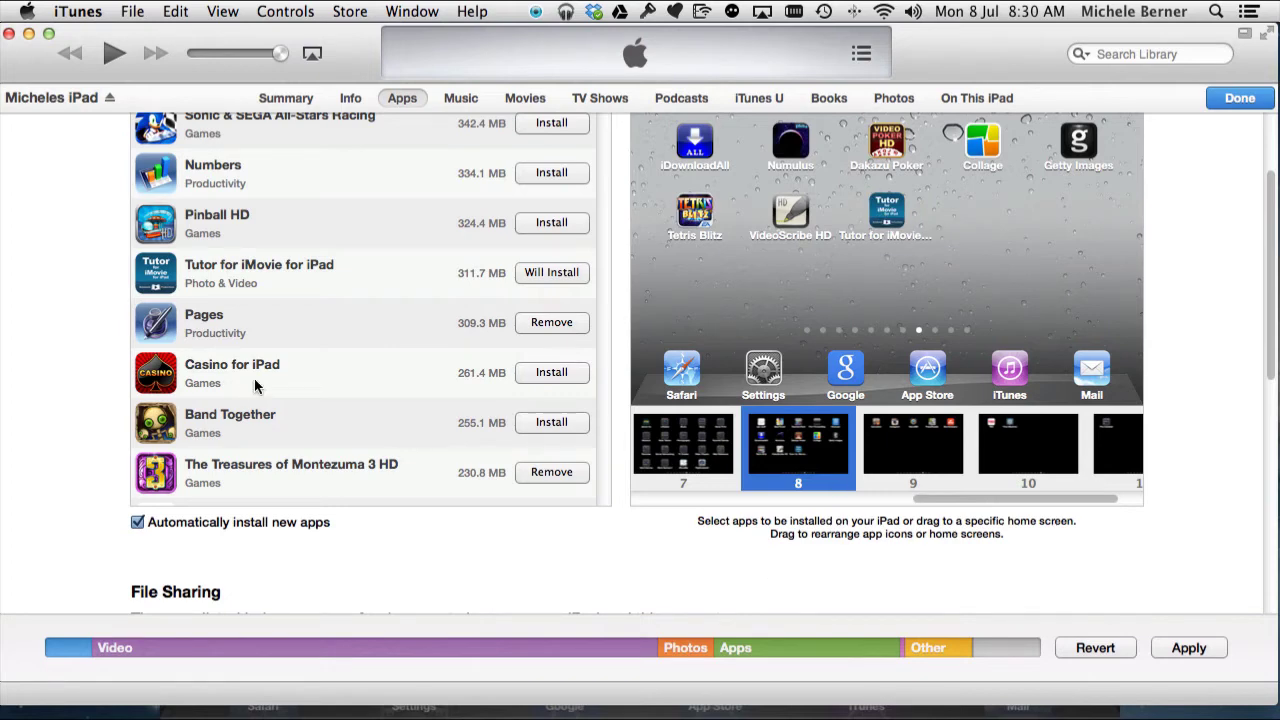
mouse_move(536, 706)
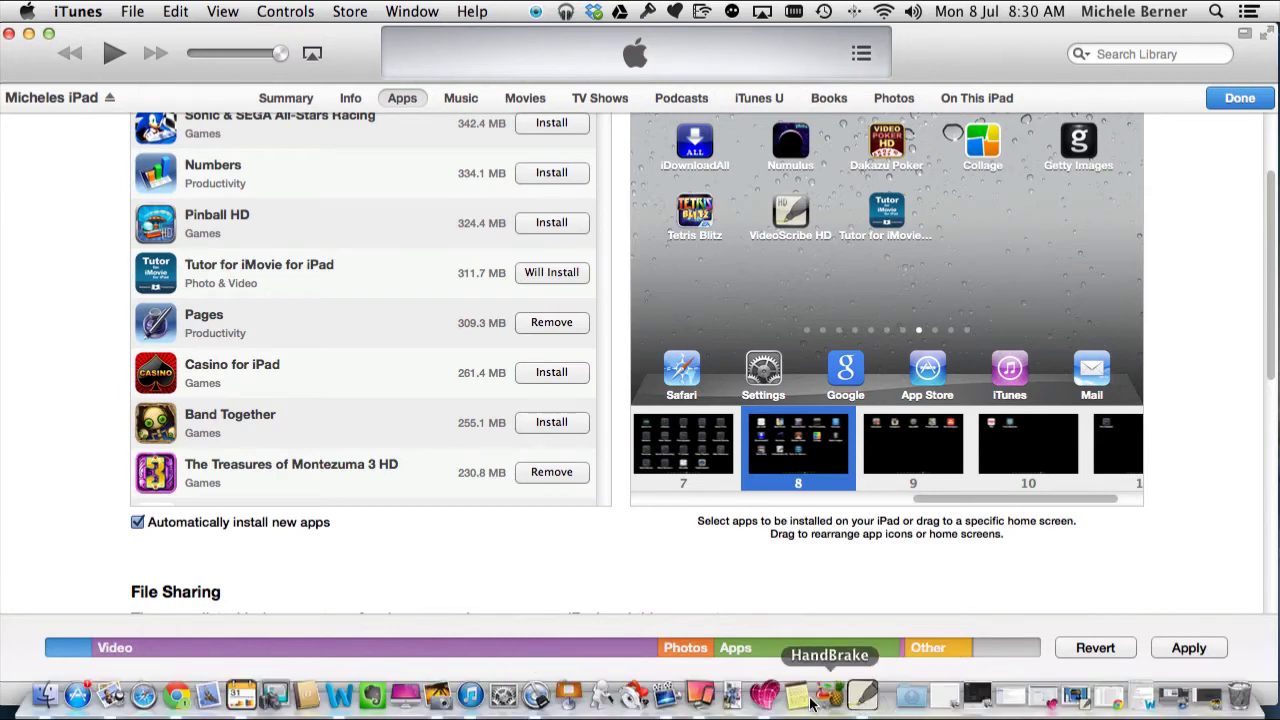
left_click(700, 696)
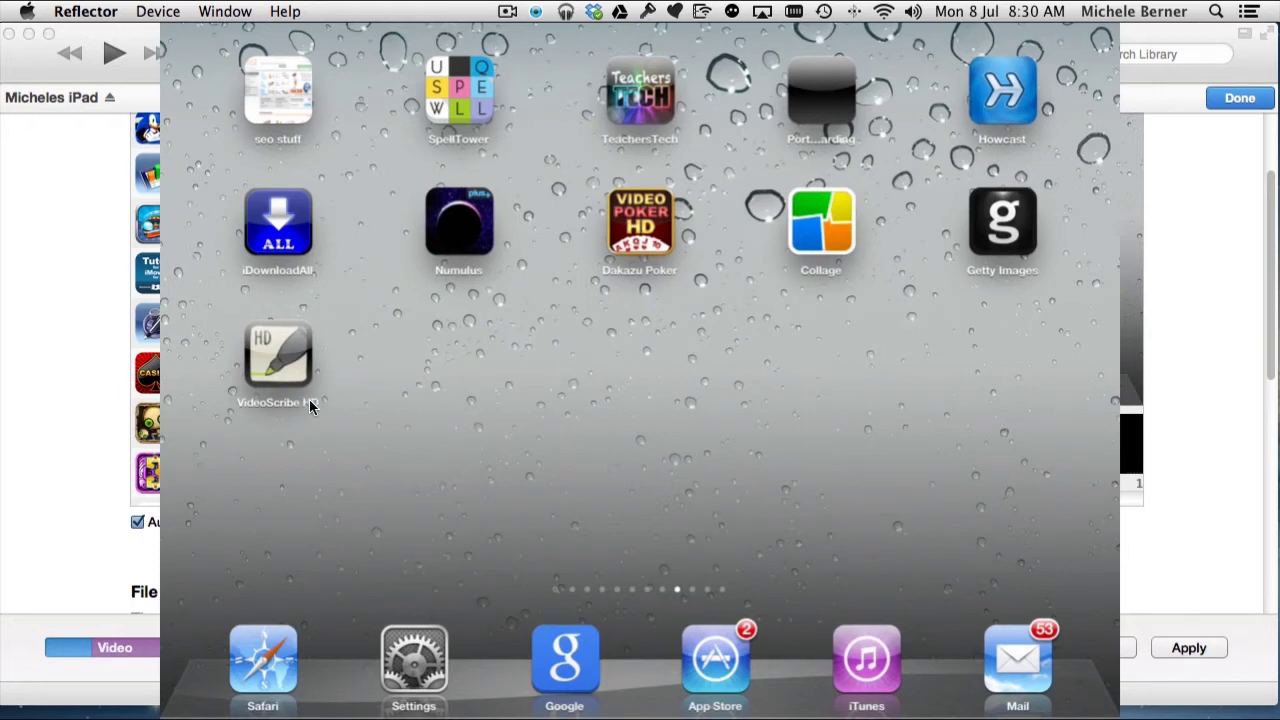
left_click(58, 380)
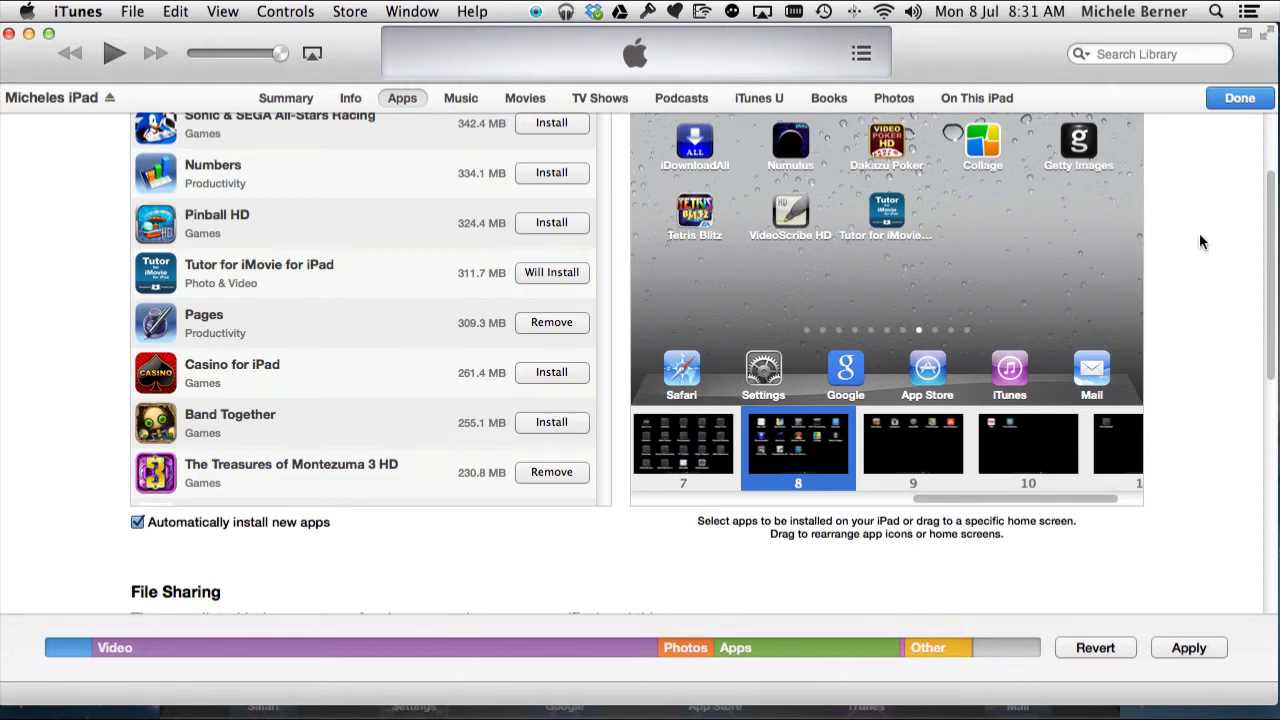
Step: Search the app list for "gett" and mark Getty Images for removal from the iPad
mouse_move(1064, 168)
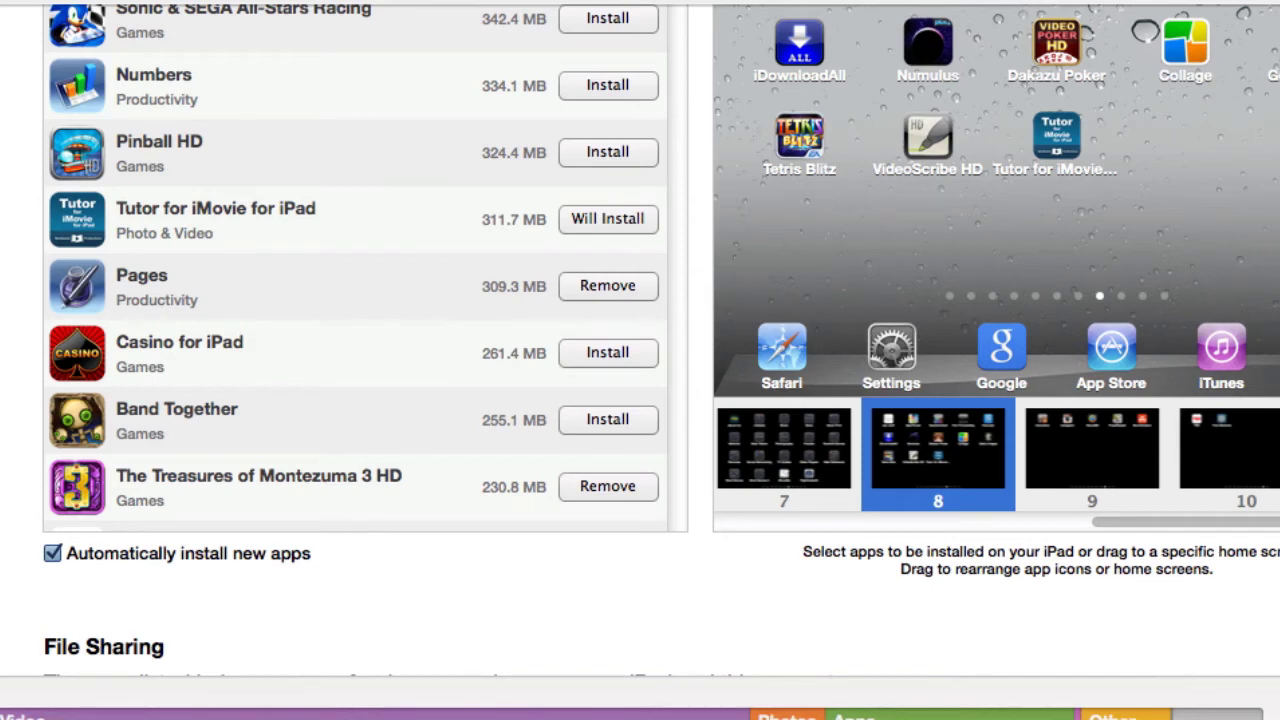
scroll(640, 340, "up", 4)
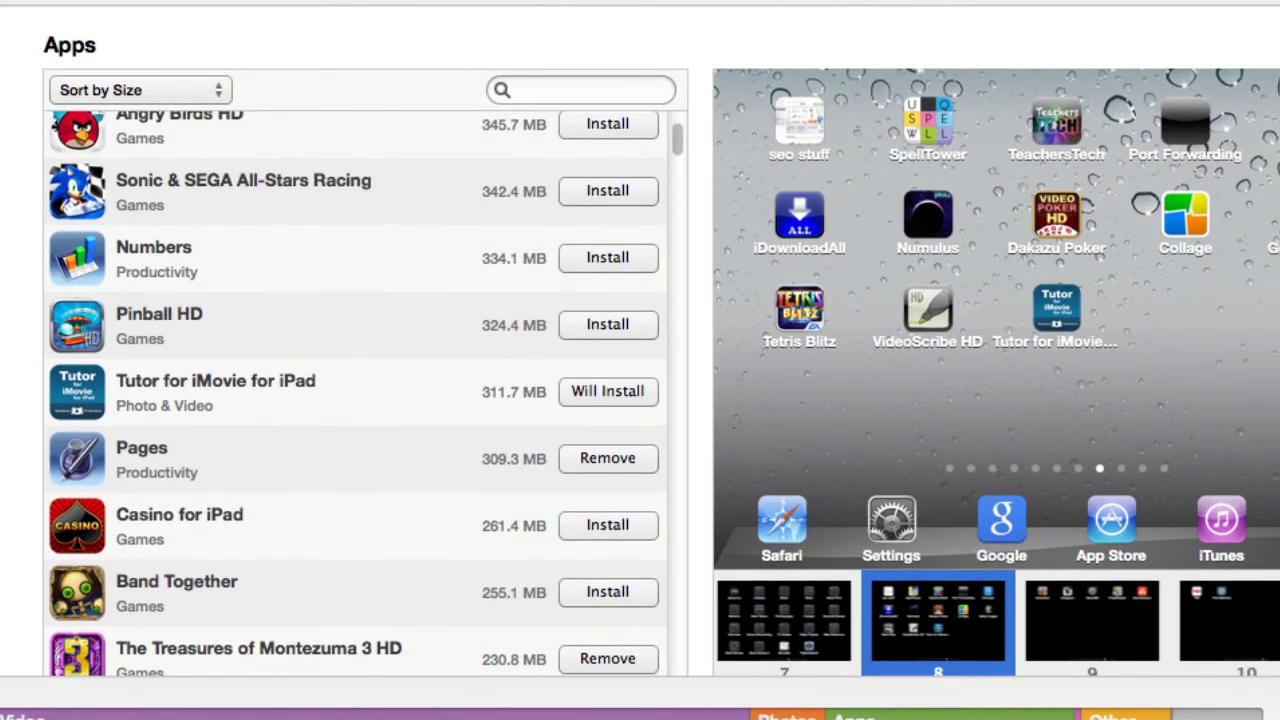
left_click(556, 90)
type("gett")
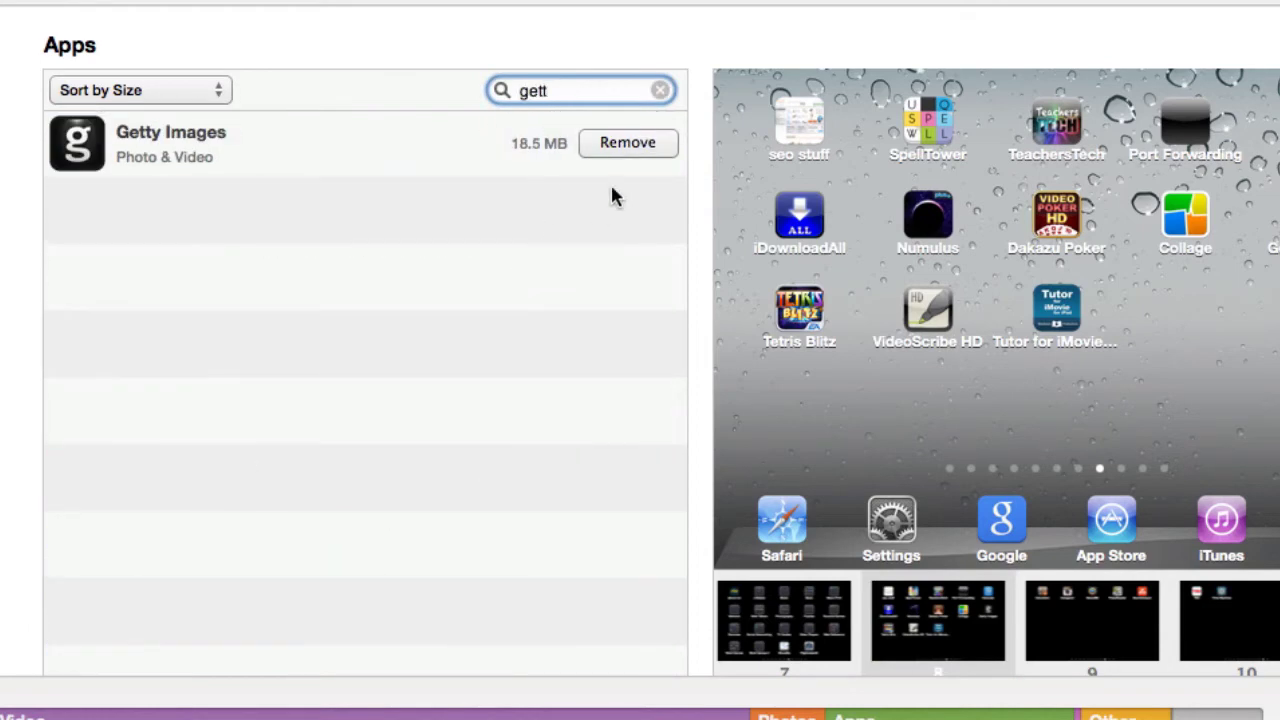
left_click(621, 145)
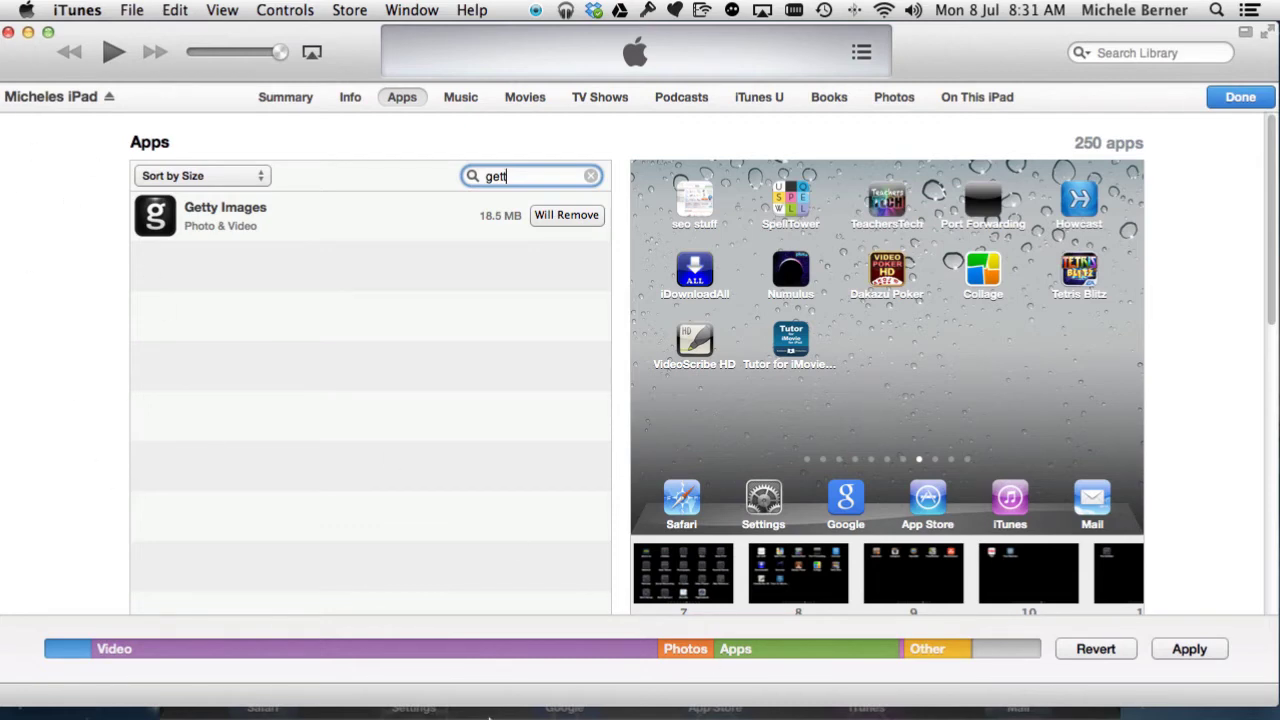
Step: Check Getty Images on the mirrored iPad in Reflector, return to iTunes, and apply the pending changes, confirming the app's removal
mouse_move(571, 705)
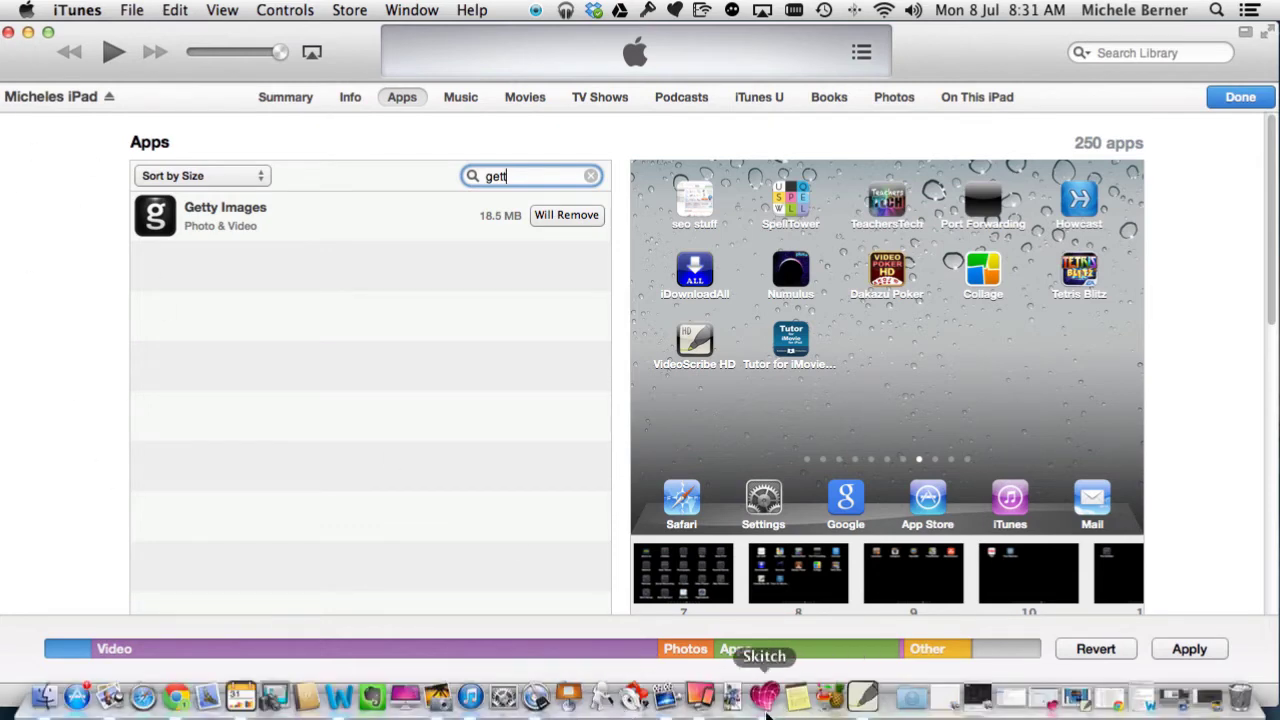
left_click(700, 697)
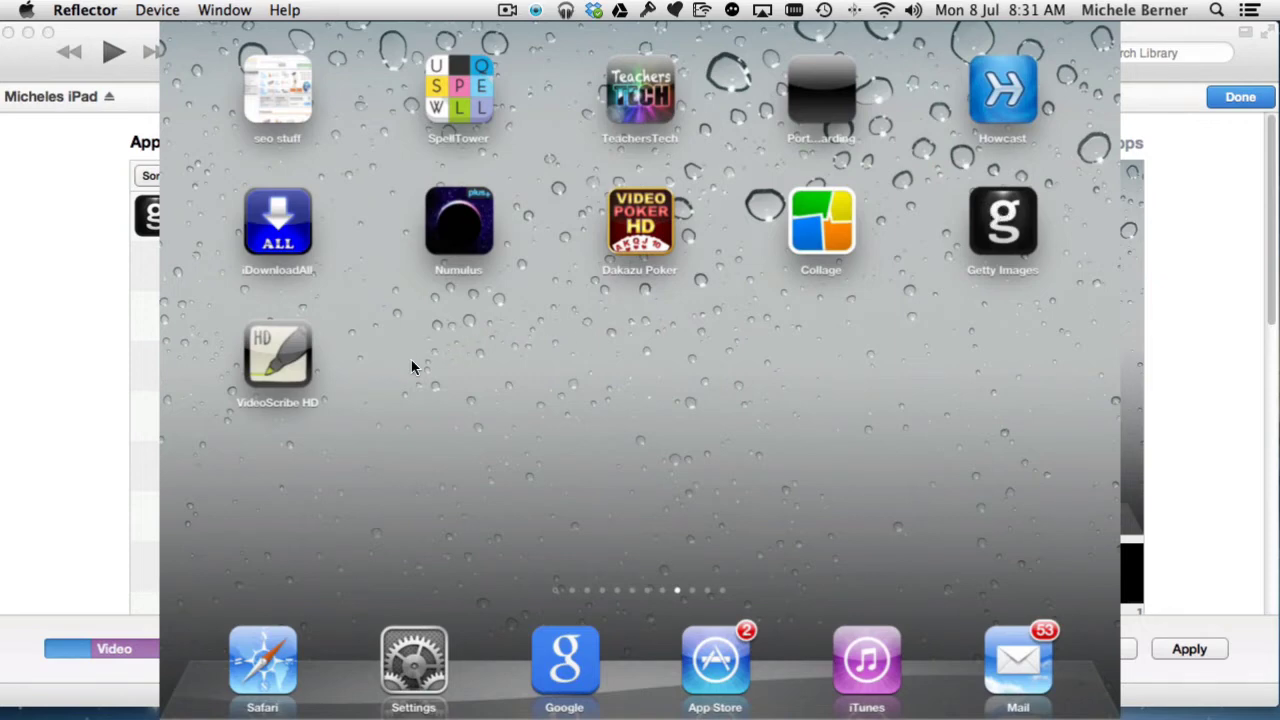
left_click(60, 265)
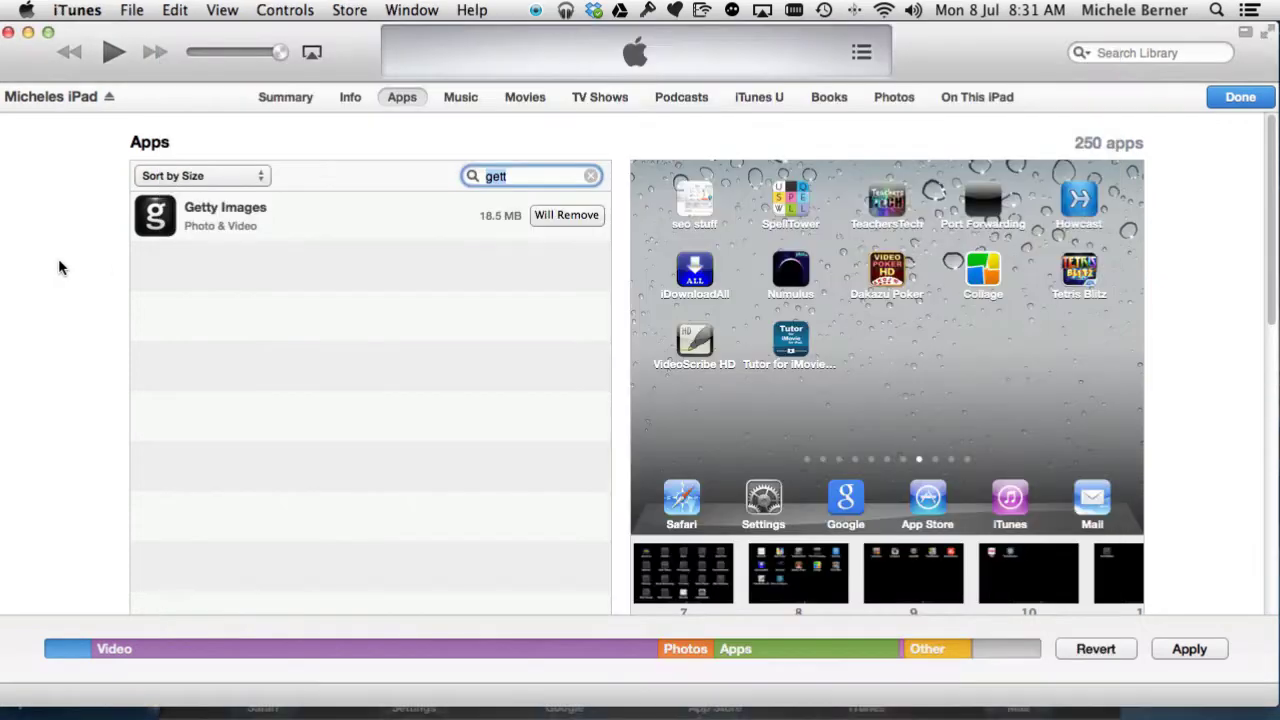
left_click(1193, 651)
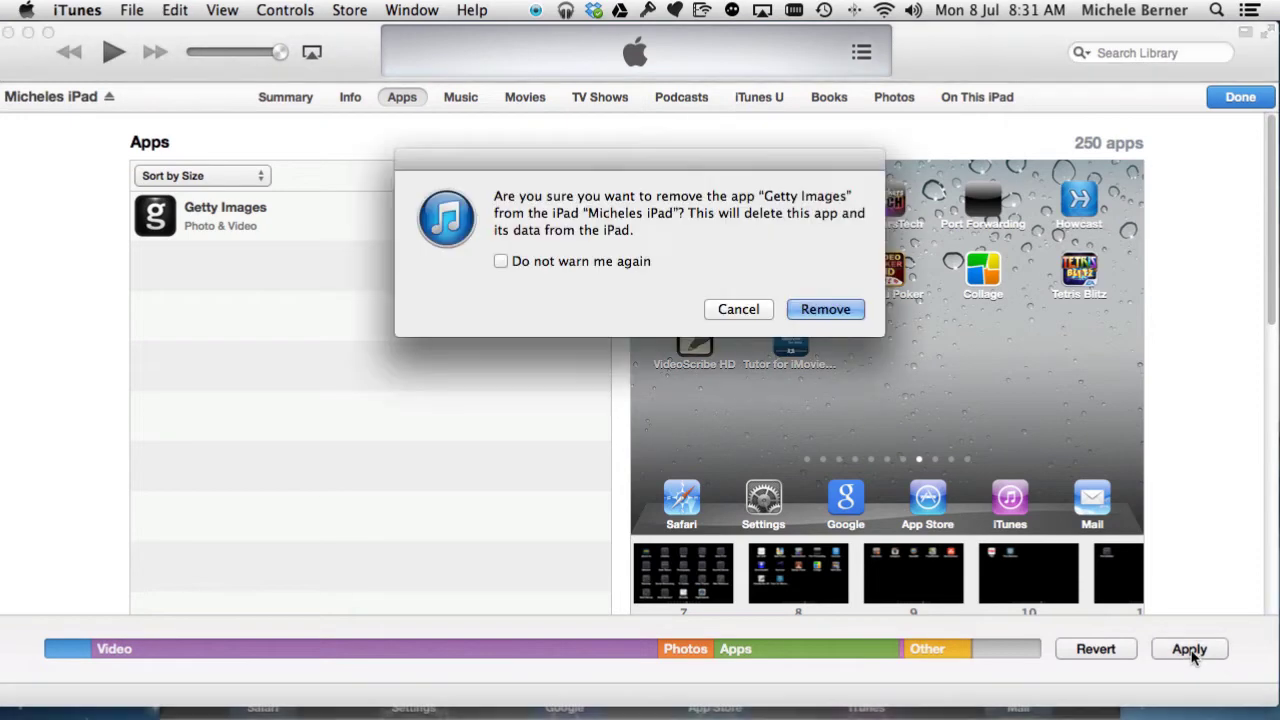
left_click(808, 312)
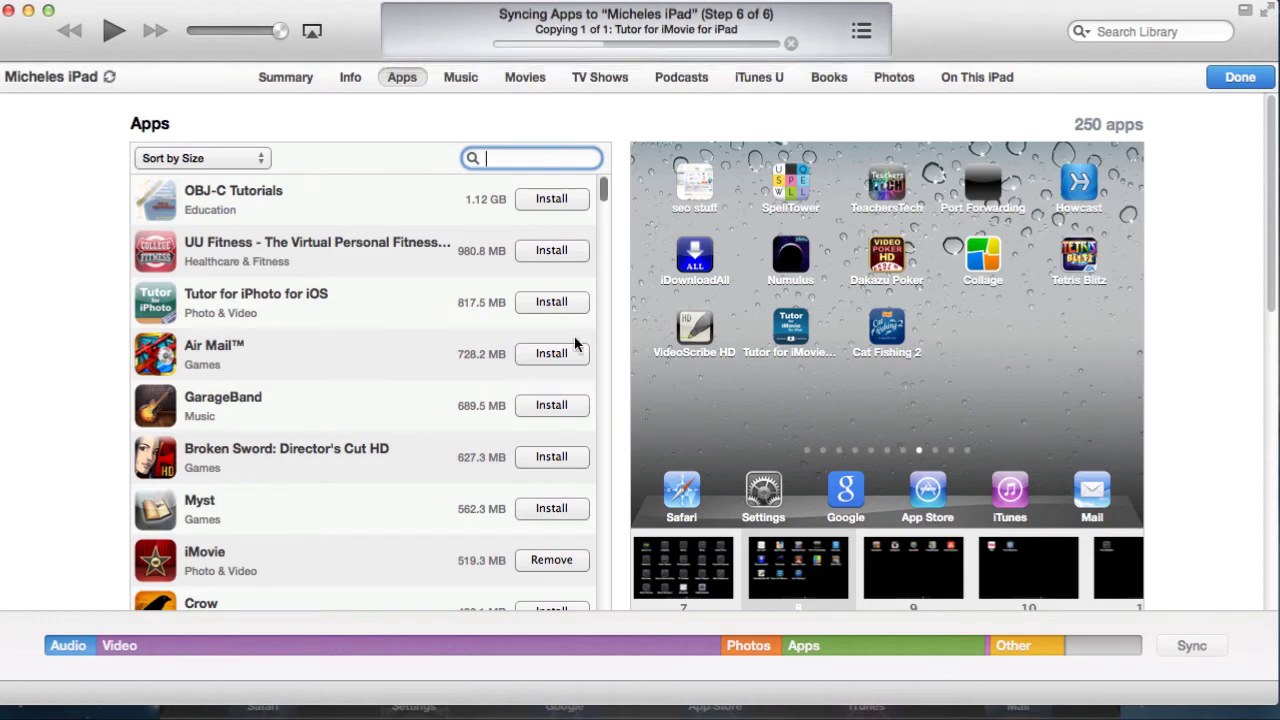
Step: Switch to Reflector to check the app installation and removal on the mirrored iPad
mouse_move(600, 698)
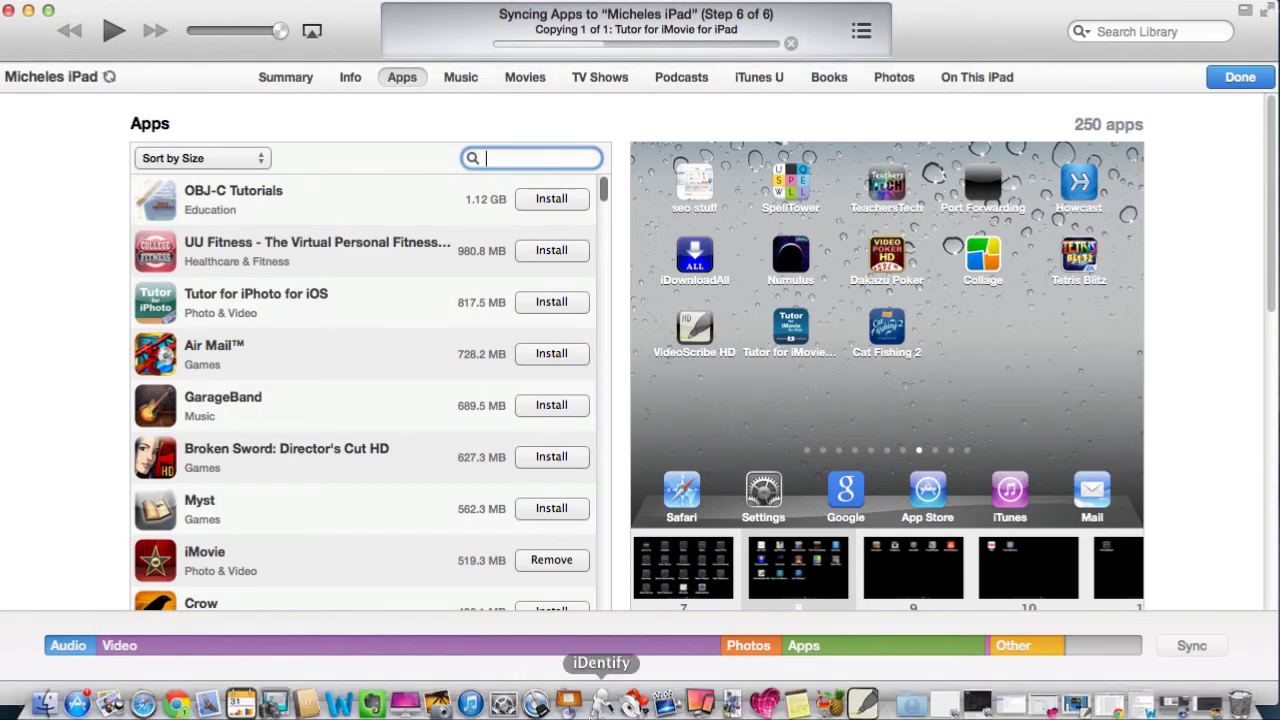
left_click(692, 697)
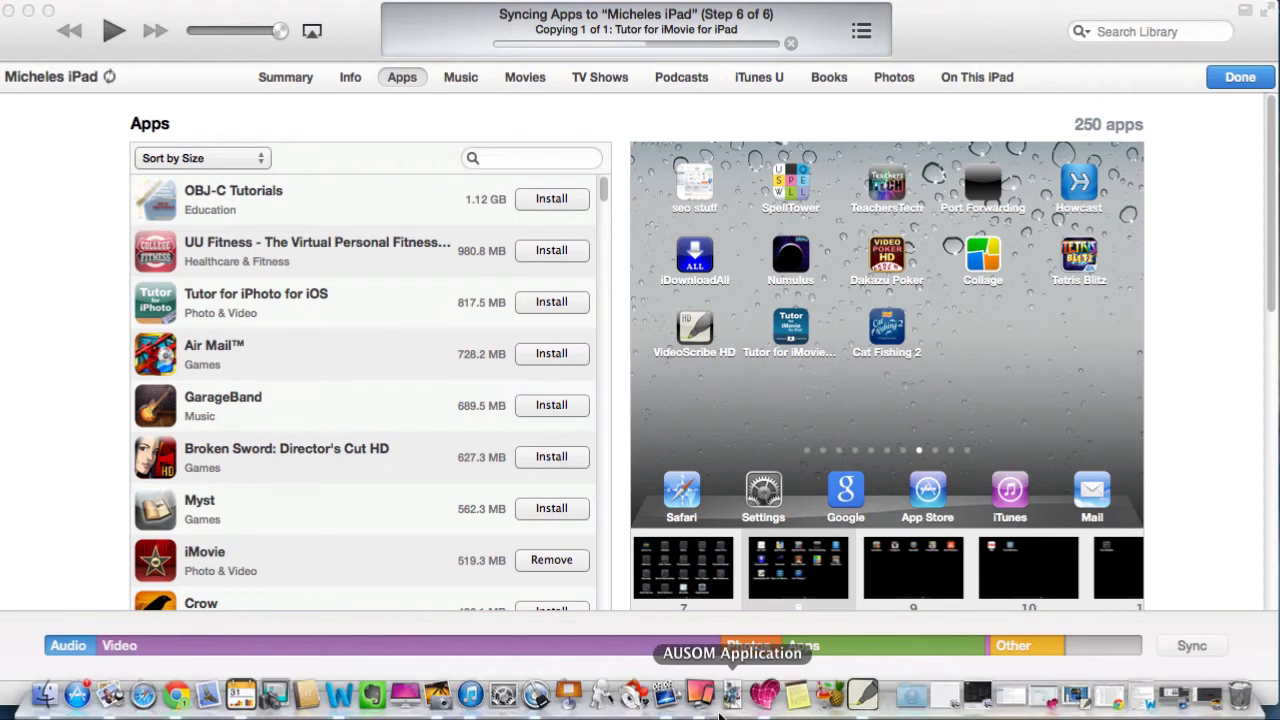
left_click(700, 697)
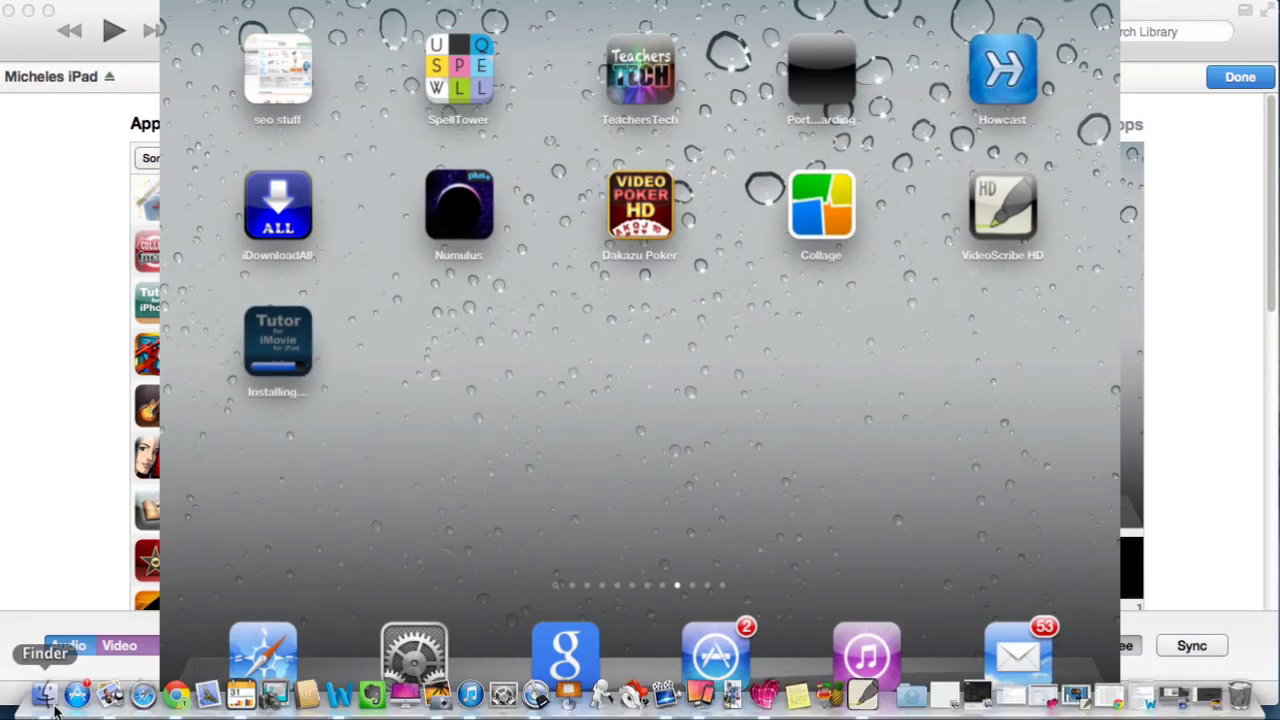
Step: In Finder, expand iTunes > iTunes Media > Mobile Applications on the iTunesMedia drive, collapse TV Shows, and look through the stored apps
left_click(44, 695)
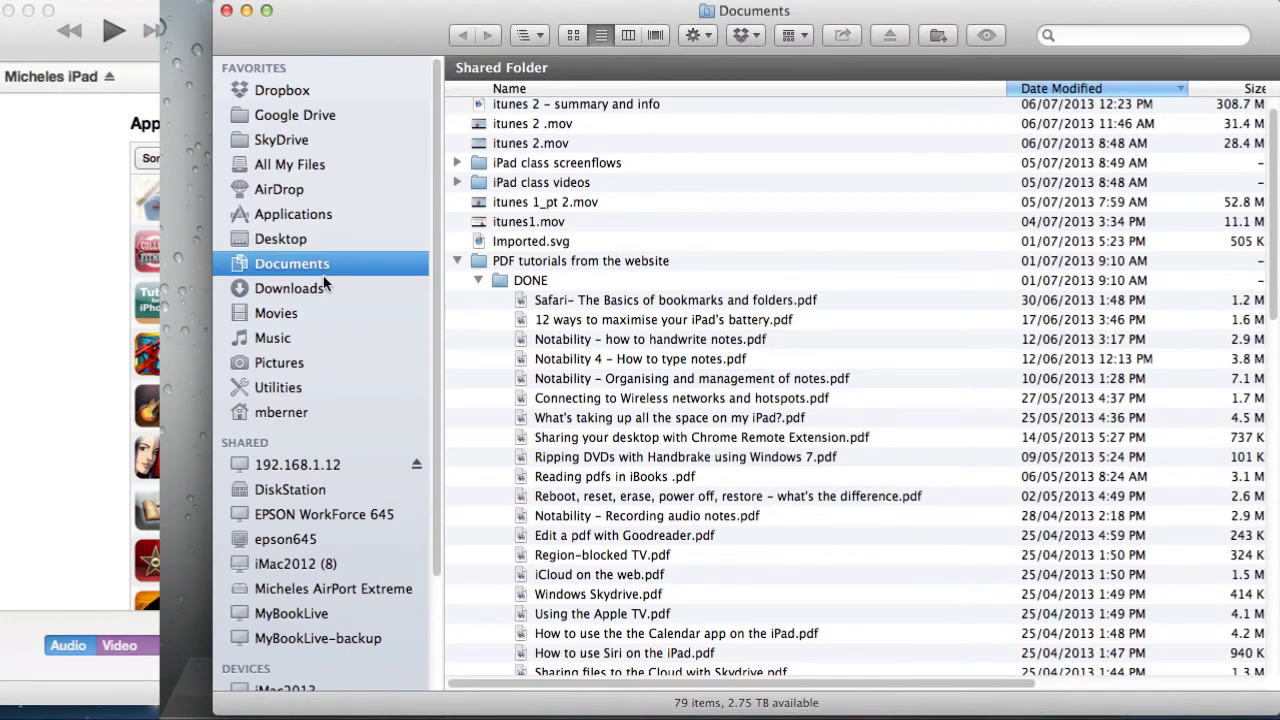
scroll(339, 612, "down", 5)
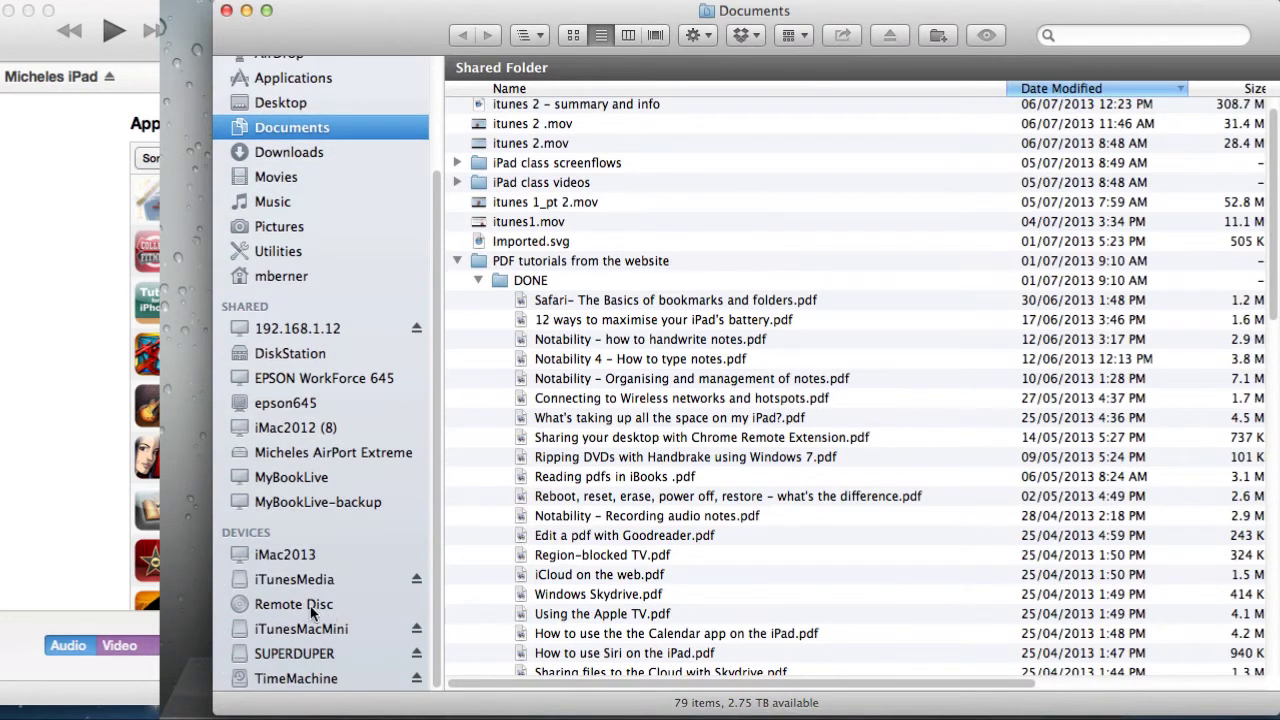
left_click(289, 580)
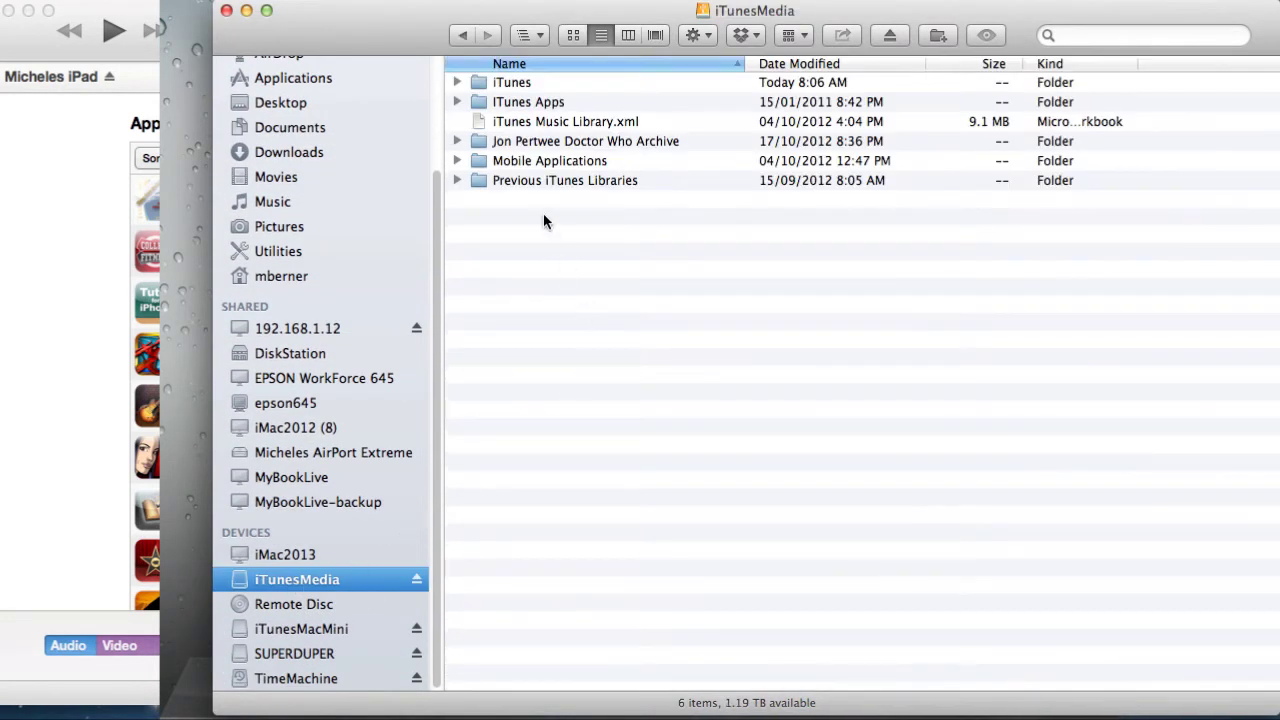
left_click(456, 82)
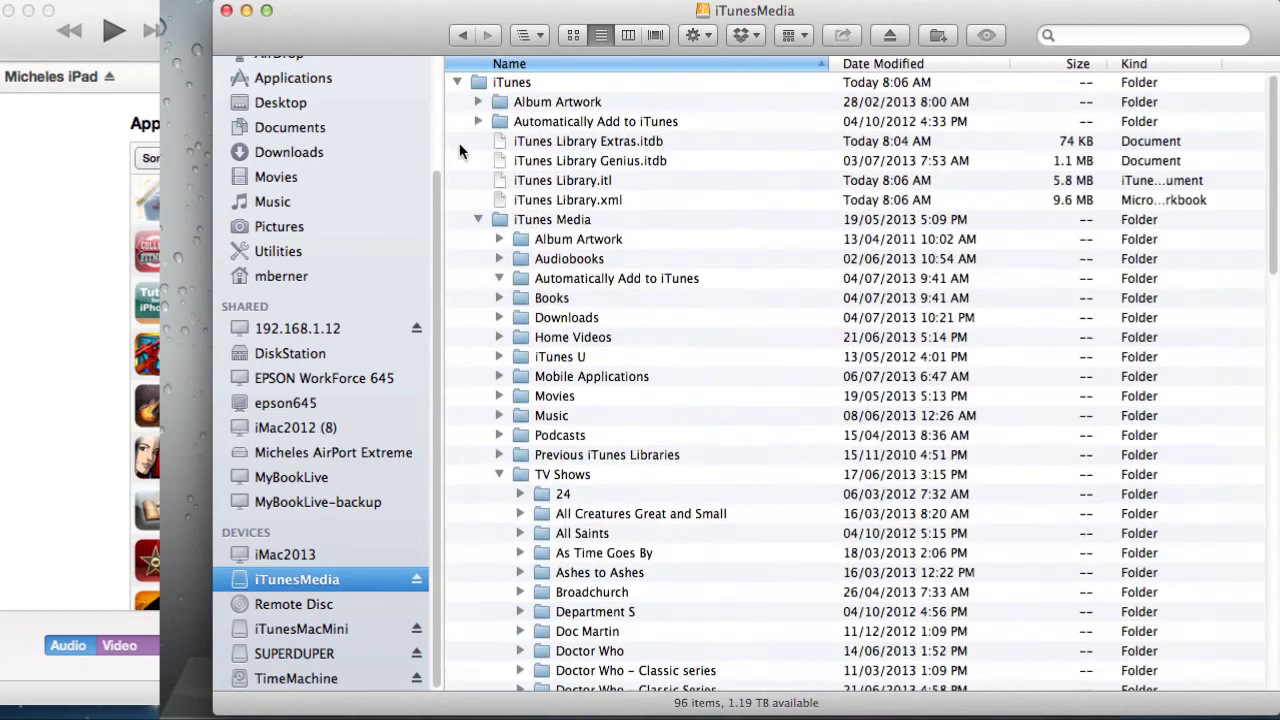
left_click(499, 472)
left_click(499, 376)
scroll(660, 505, "down", 20)
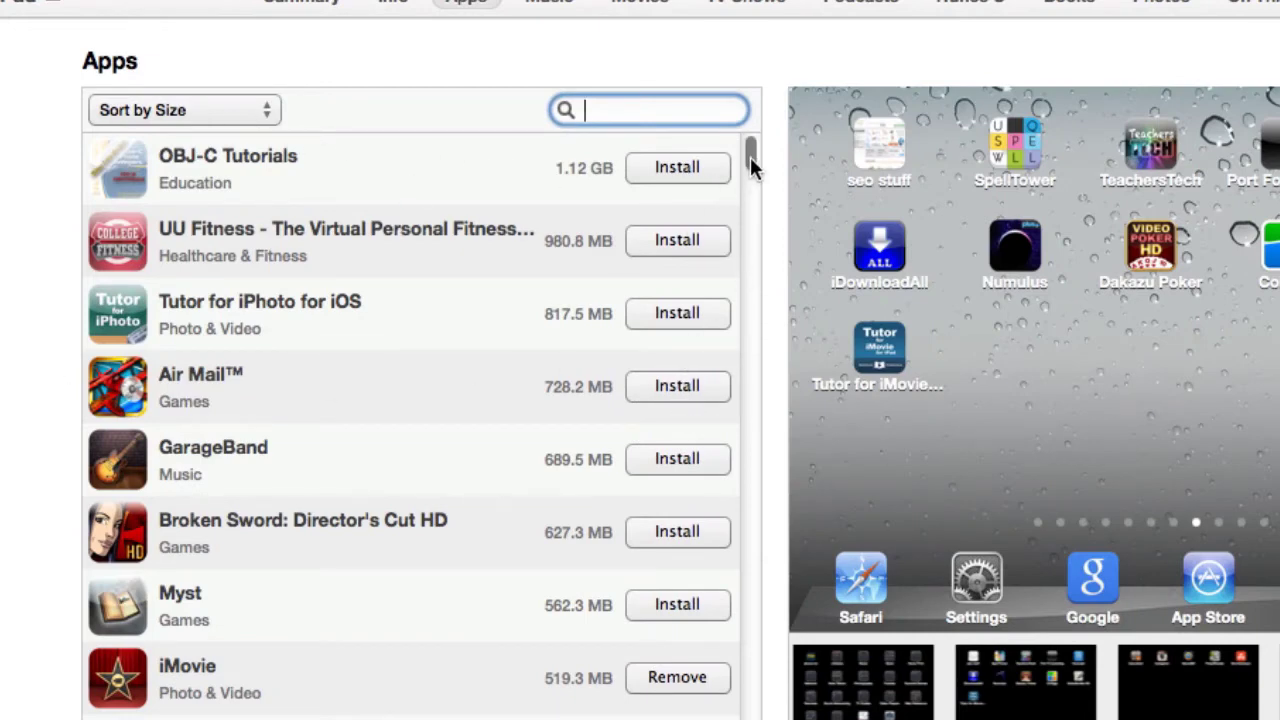
Step: Look through the largest apps in the iTunes app list and return to the start of the list
mouse_move(750, 157)
left_mouse_down()
mouse_move(750, 168)
mouse_move(750, 152)
left_mouse_up()
left_click_drag(748, 159, 751, 172)
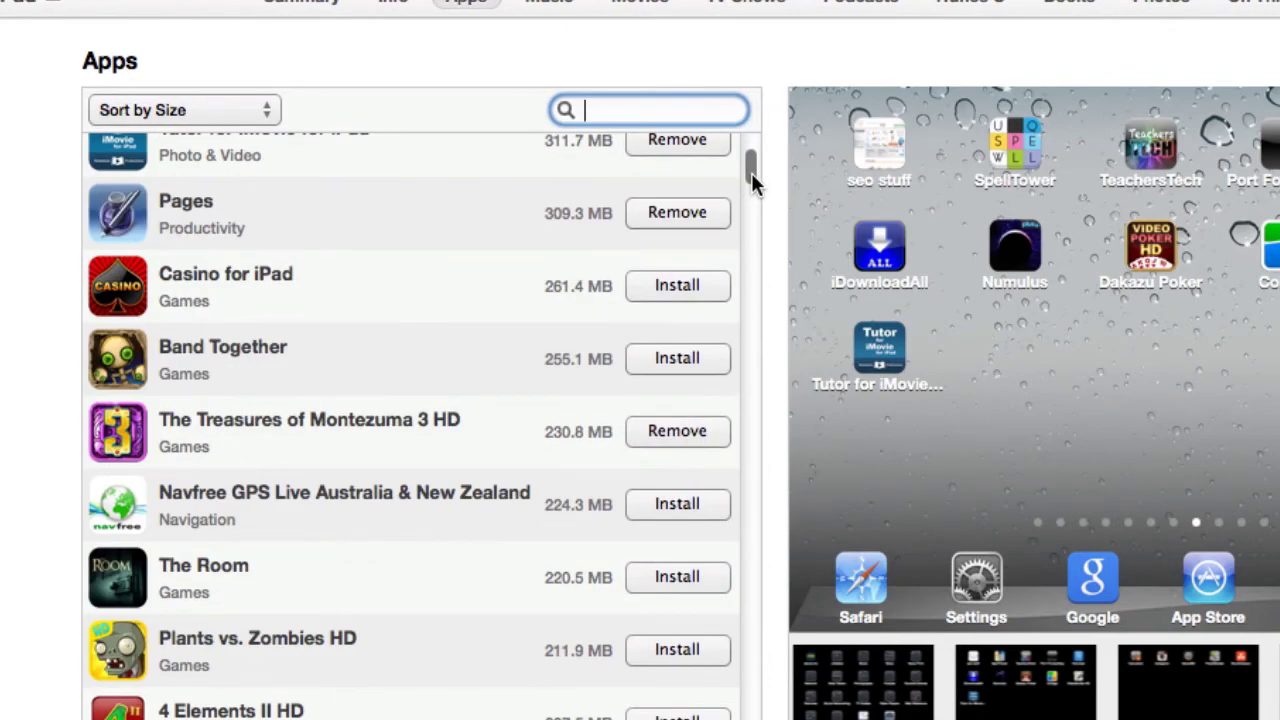
left_click_drag(751, 172, 746, 155)
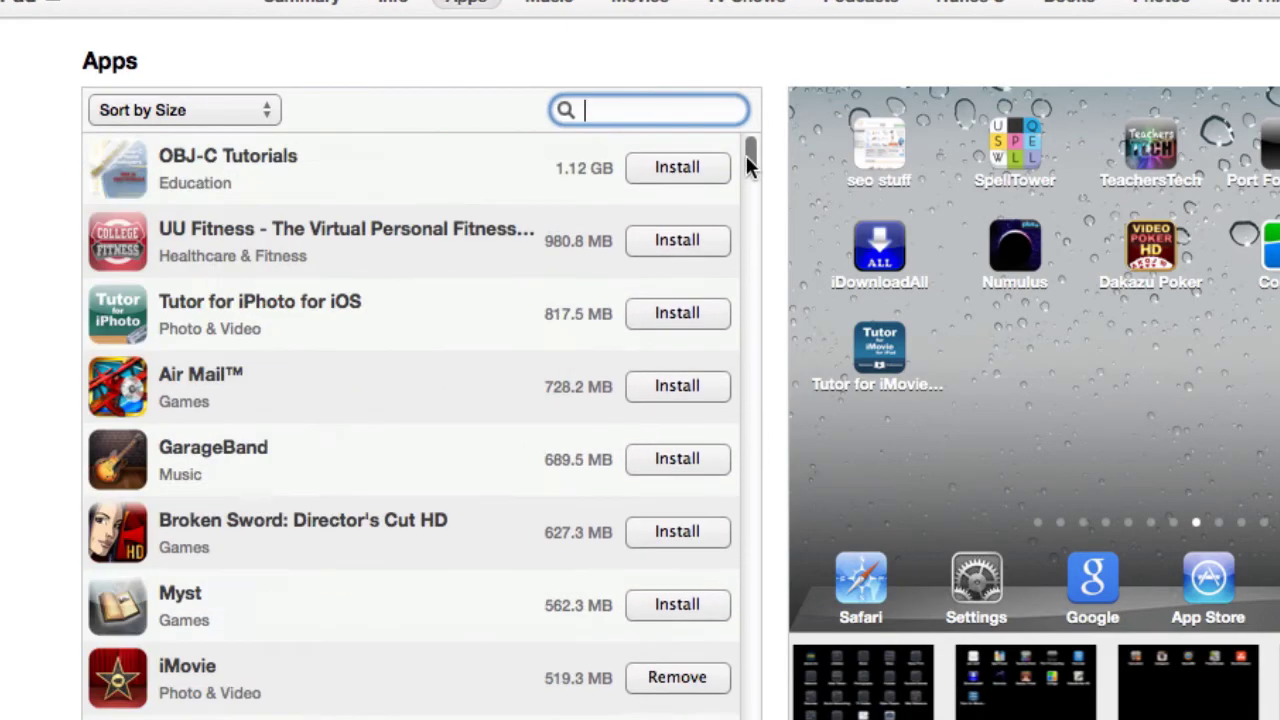
Step: Sort the iPad app list by date and re-sort it by category
left_click(268, 111)
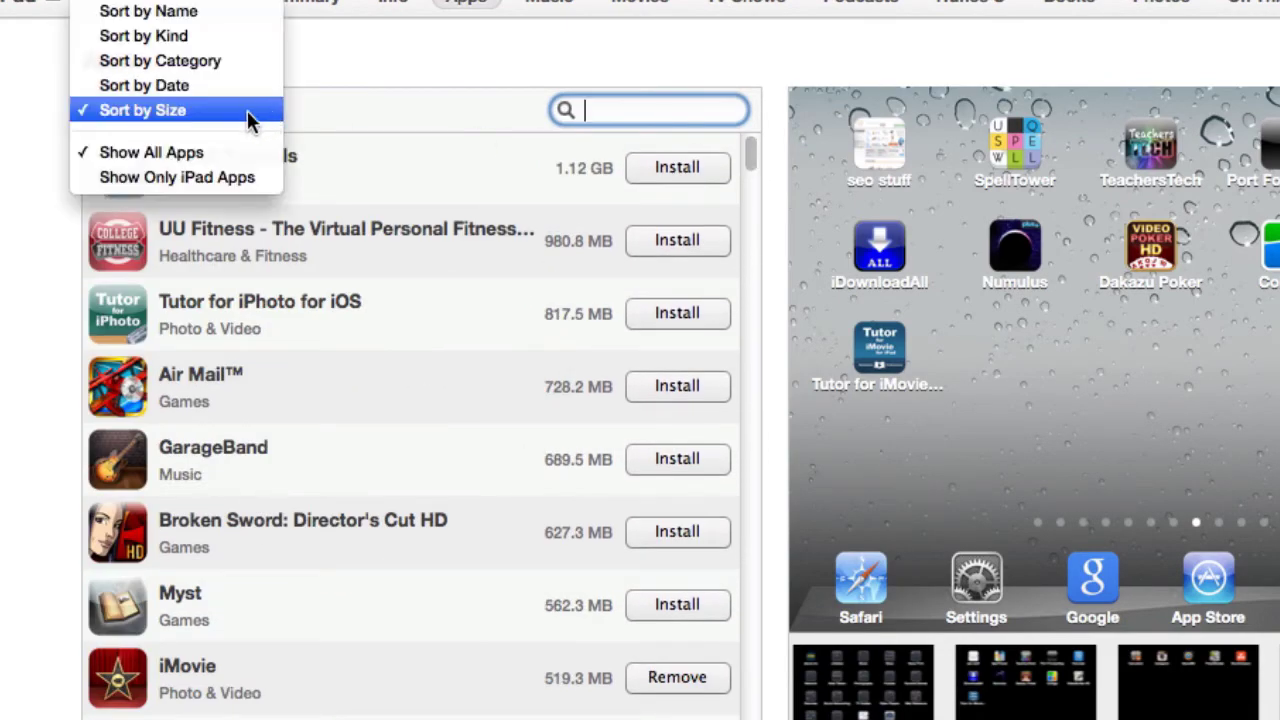
left_click(168, 85)
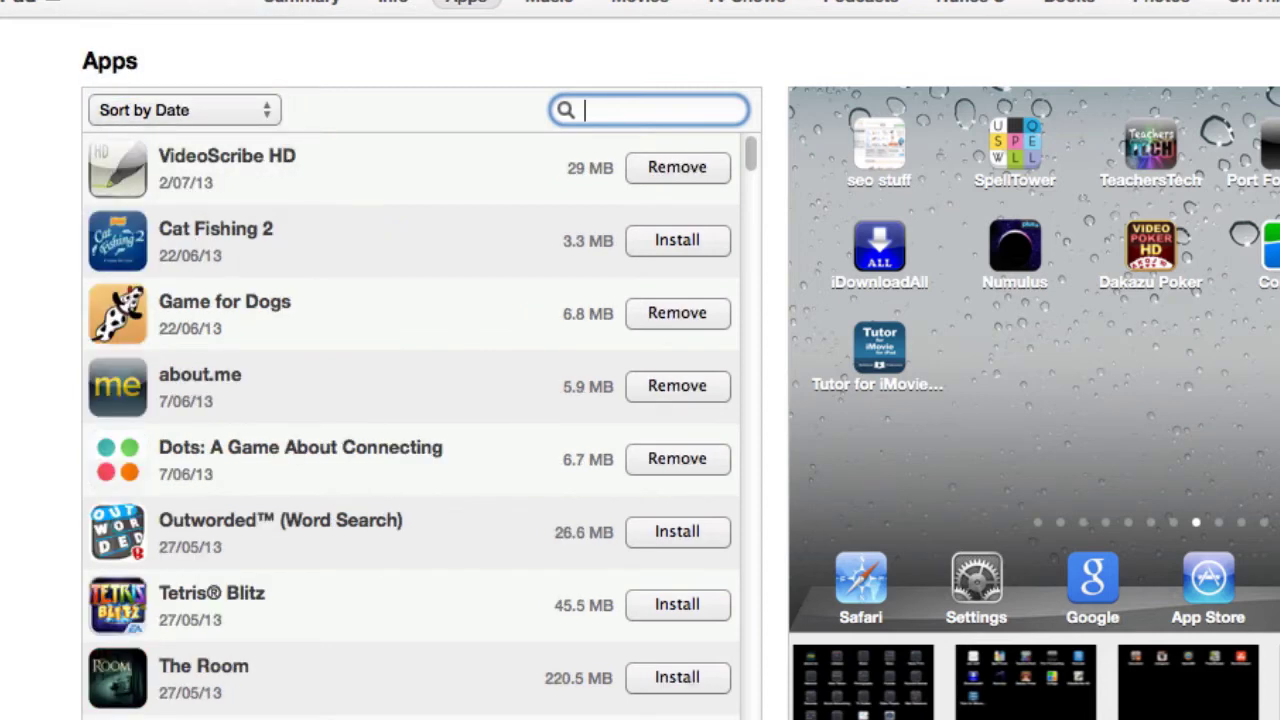
left_click(264, 108)
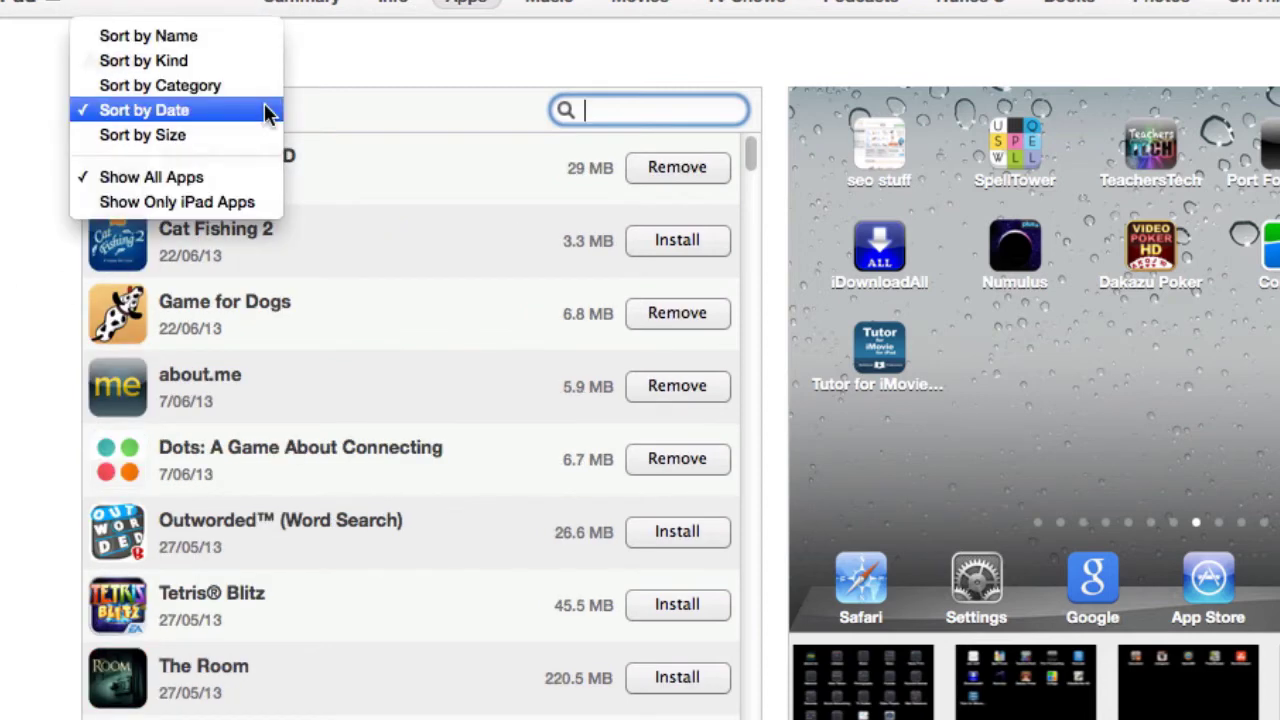
left_click(224, 267)
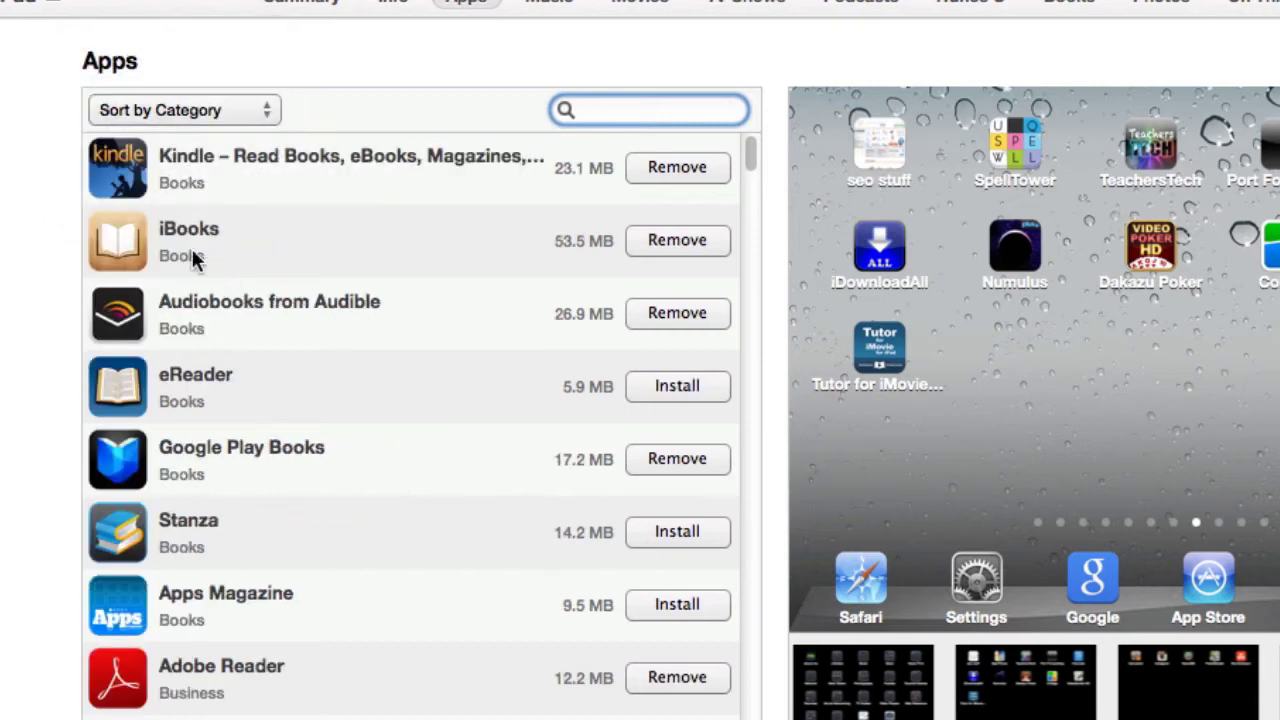
Step: Look through the category-sorted app list from Books as far as the Productivity apps
left_click(264, 110)
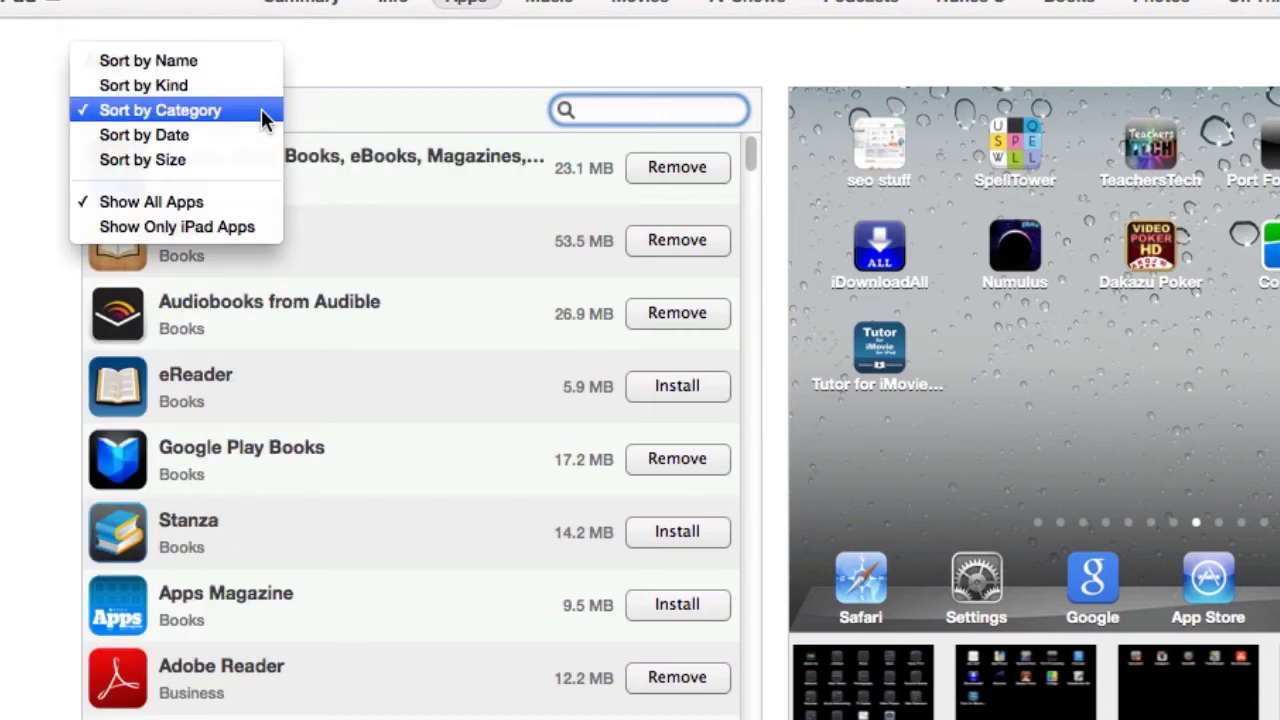
left_click(366, 75)
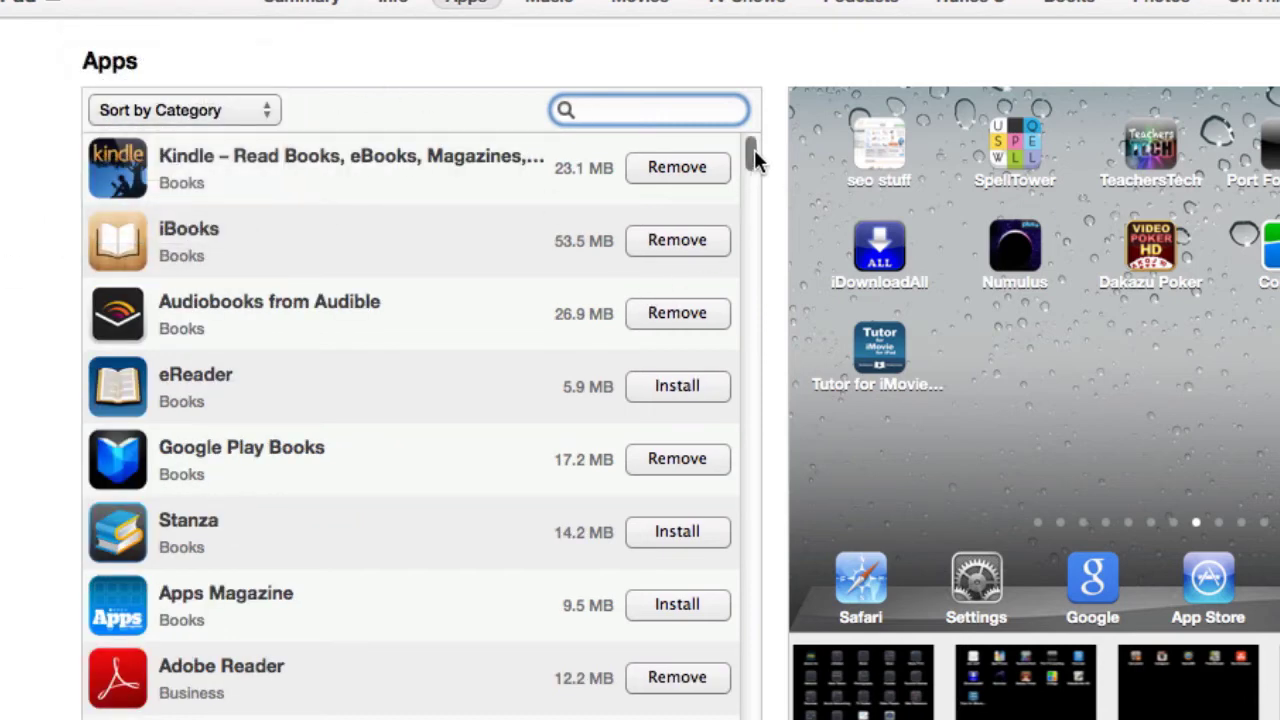
scroll(754, 153, "down", 5)
left_click_drag(754, 155, 758, 607)
scroll(756, 176, "up", 10)
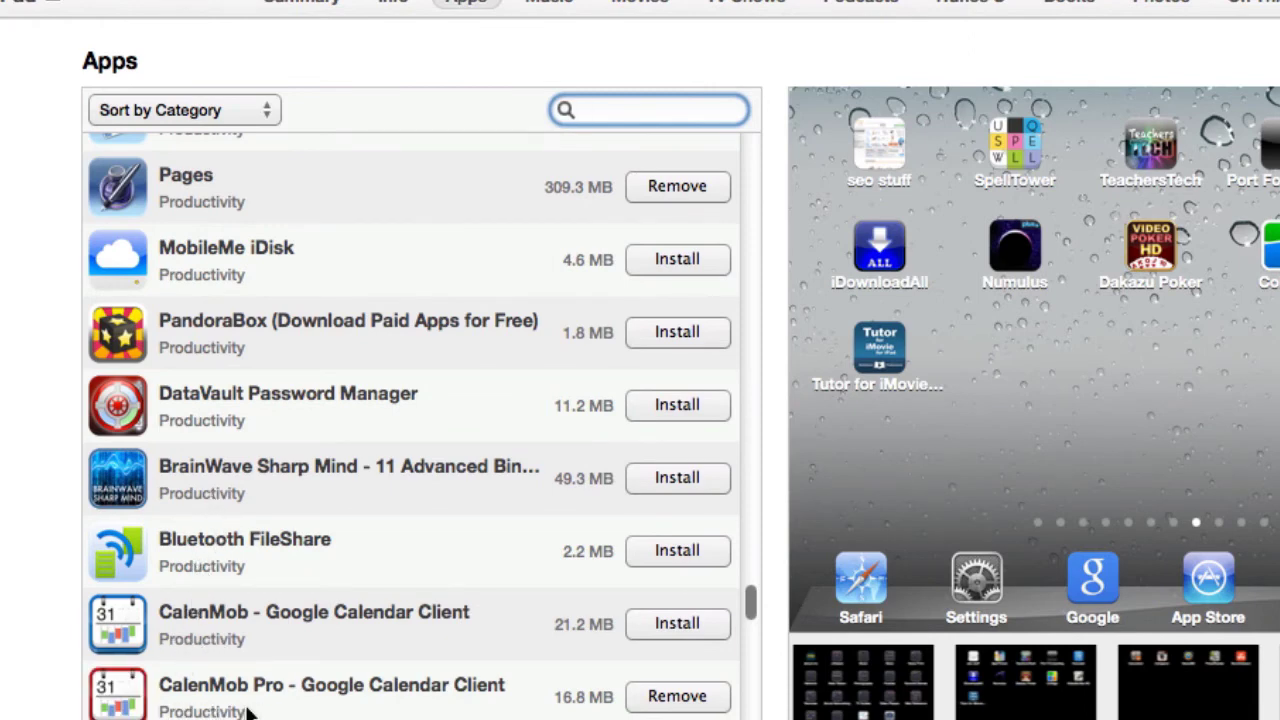
Step: Sort the app list by kind, change the sorting to name, and return to the start of the list
left_click(258, 110)
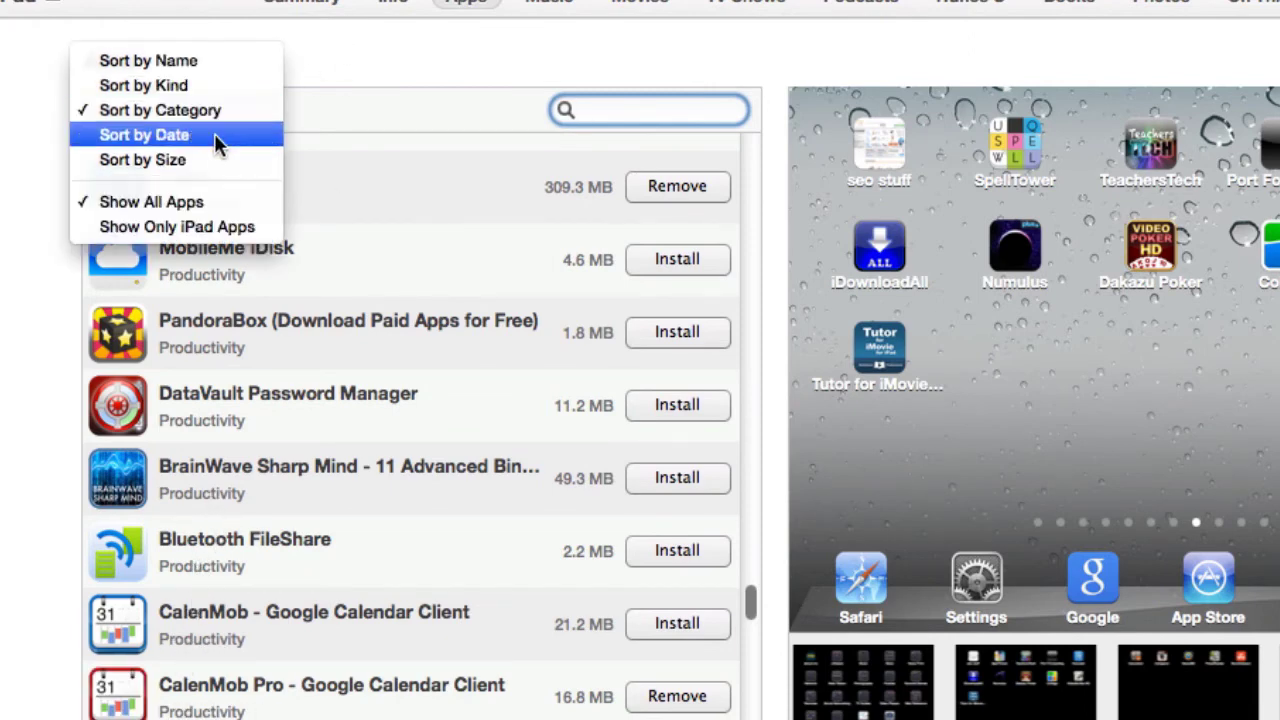
left_click(149, 84)
left_click(220, 105)
left_click(218, 87)
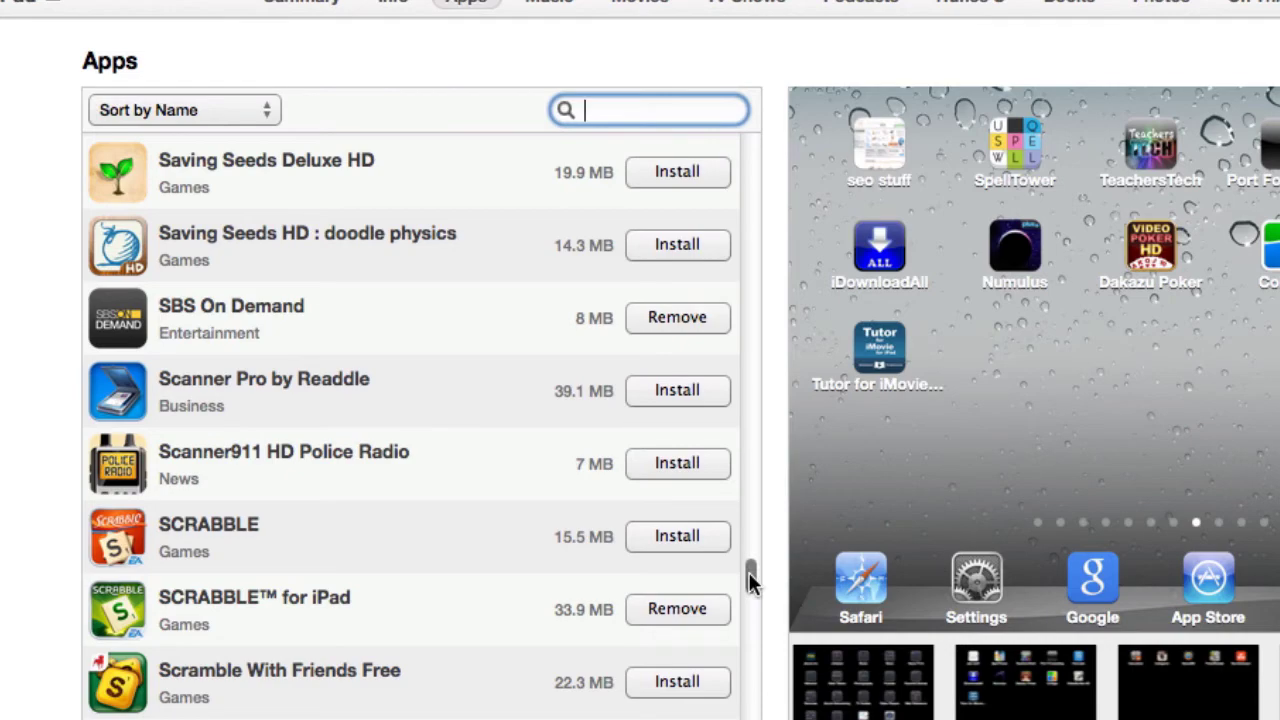
left_click_drag(749, 575, 746, 152)
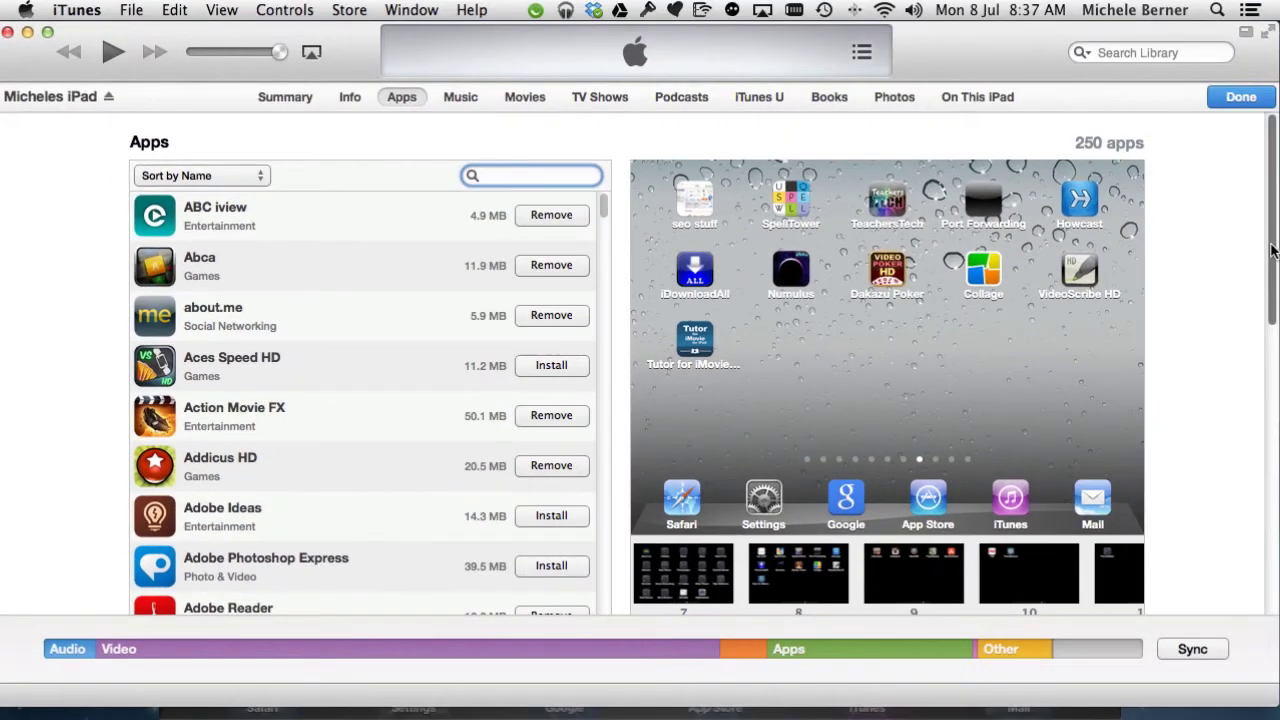
Step: Show Adobe Reader's documents in the File Sharing section and select velsrevlvl6.pdf
left_click_drag(1272, 250, 1246, 523)
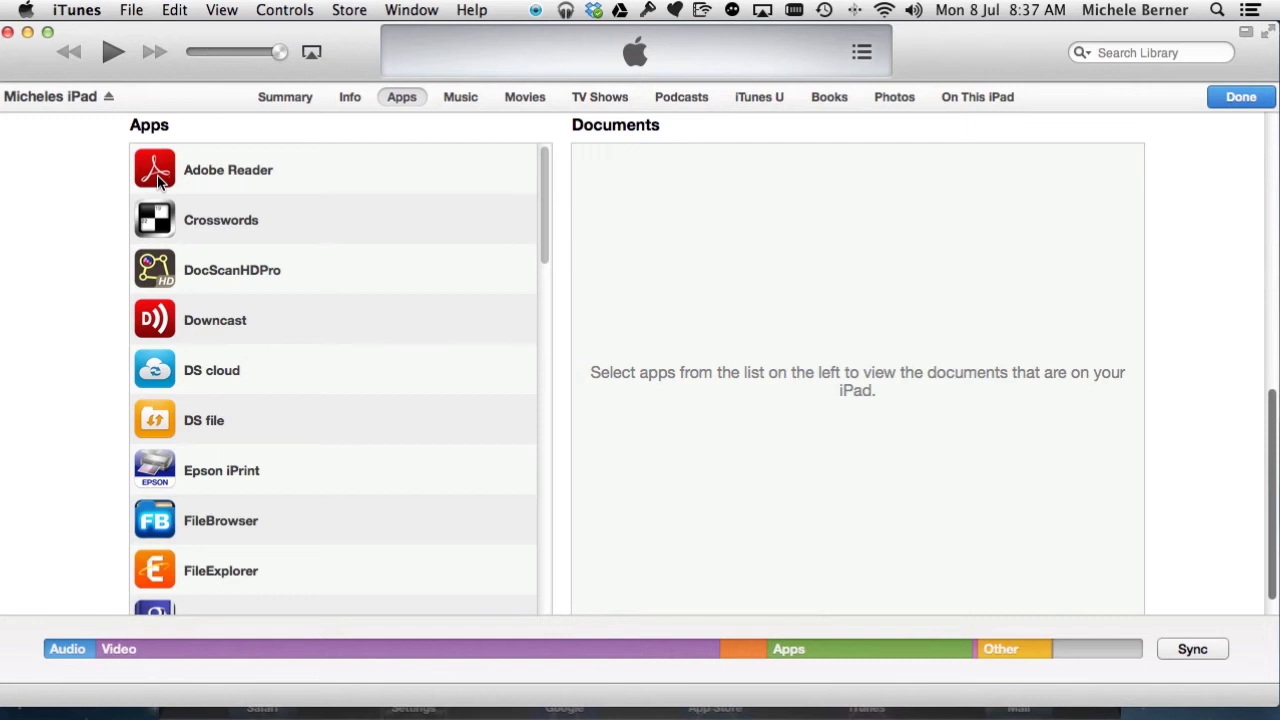
left_click(200, 190)
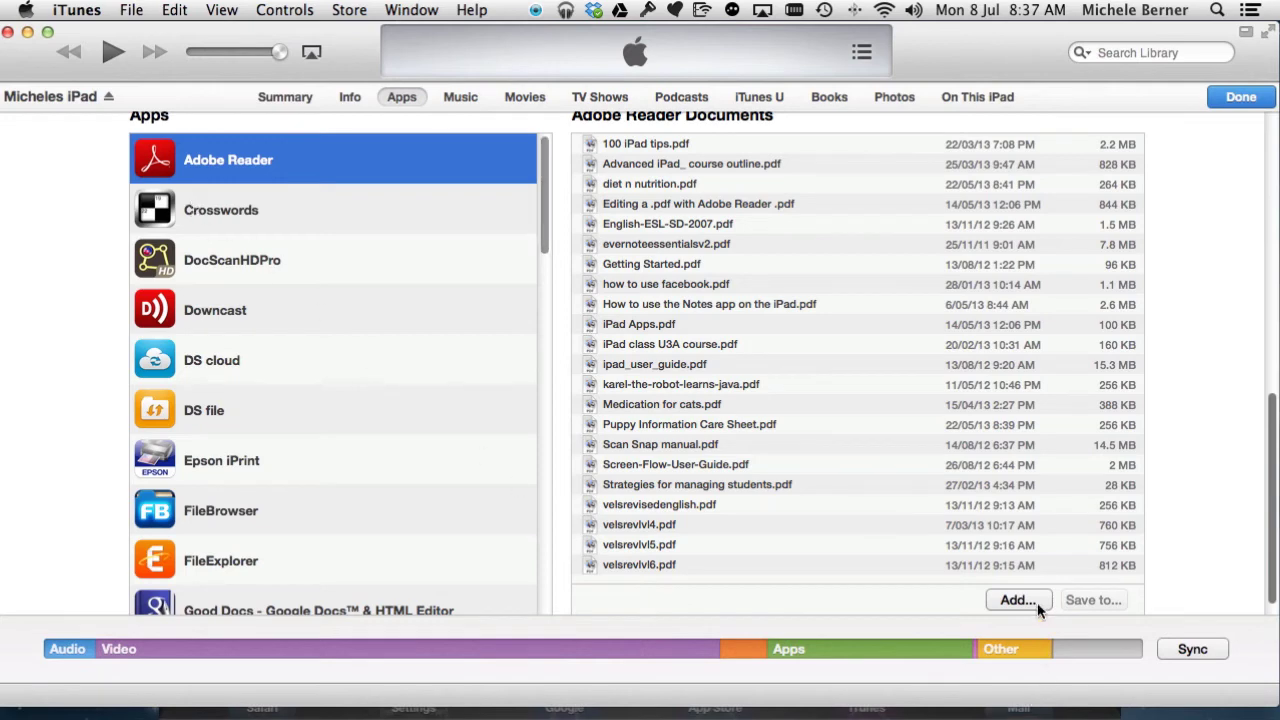
scroll(1274, 593, "down", 2)
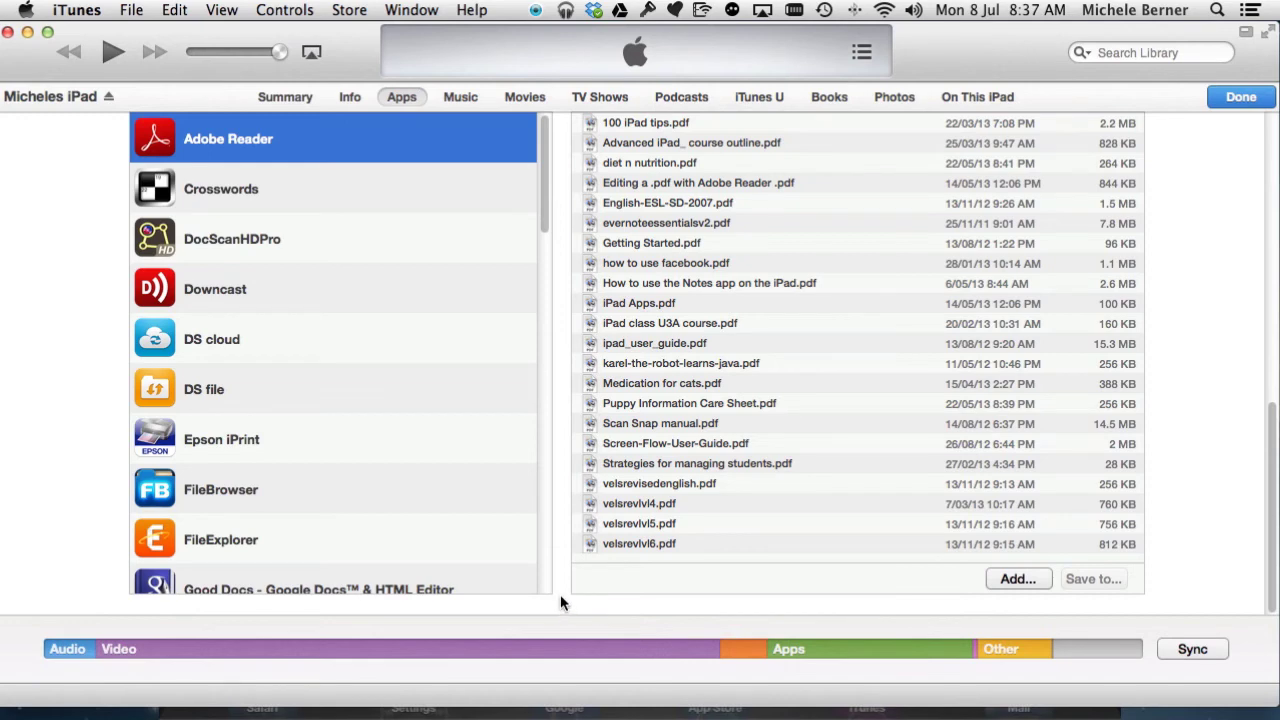
left_click(620, 543)
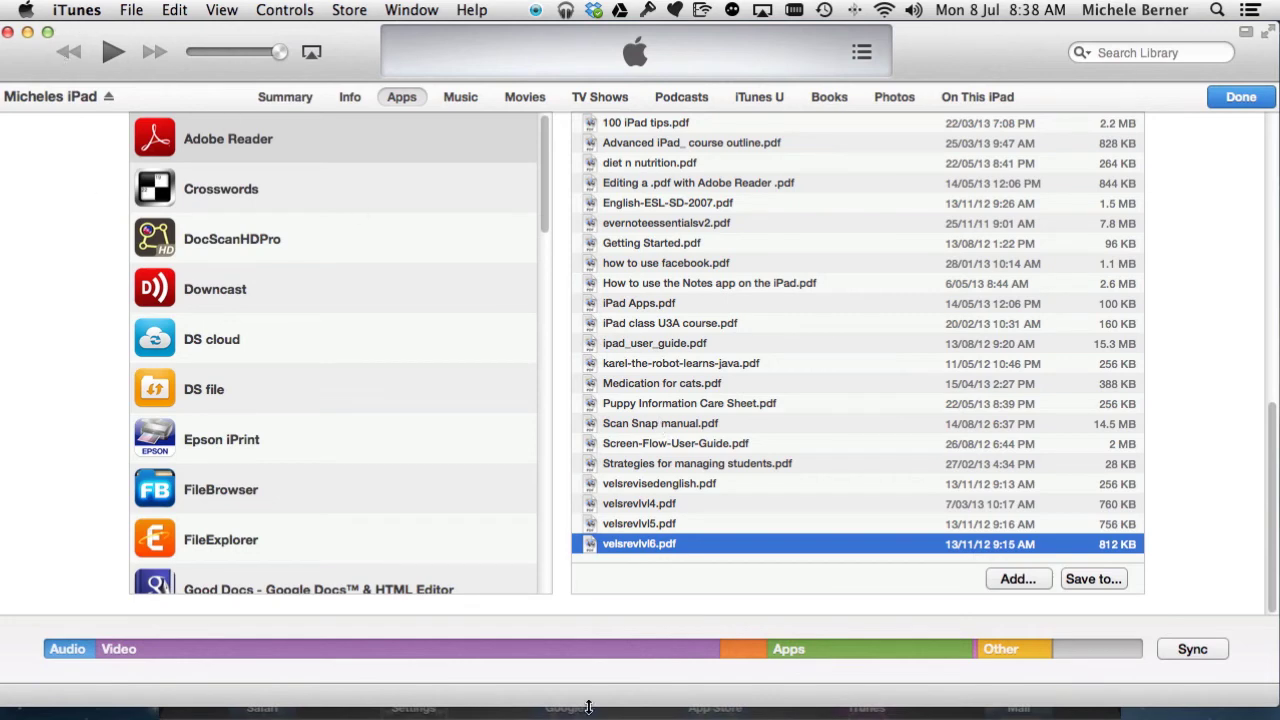
Step: Switch to Reflector and reposition the mirrored iPad to compare Adobe Reader's documents with the iTunes list
left_click(700, 704)
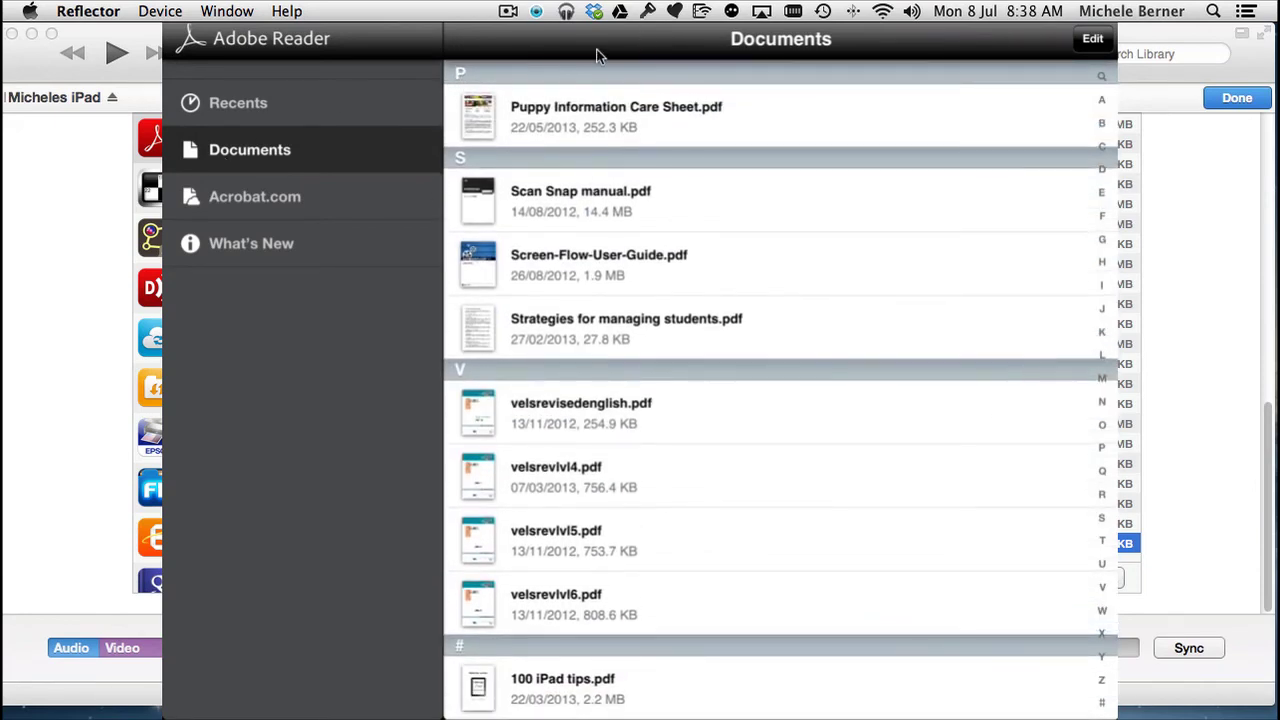
left_click_drag(594, 48, 474, 568)
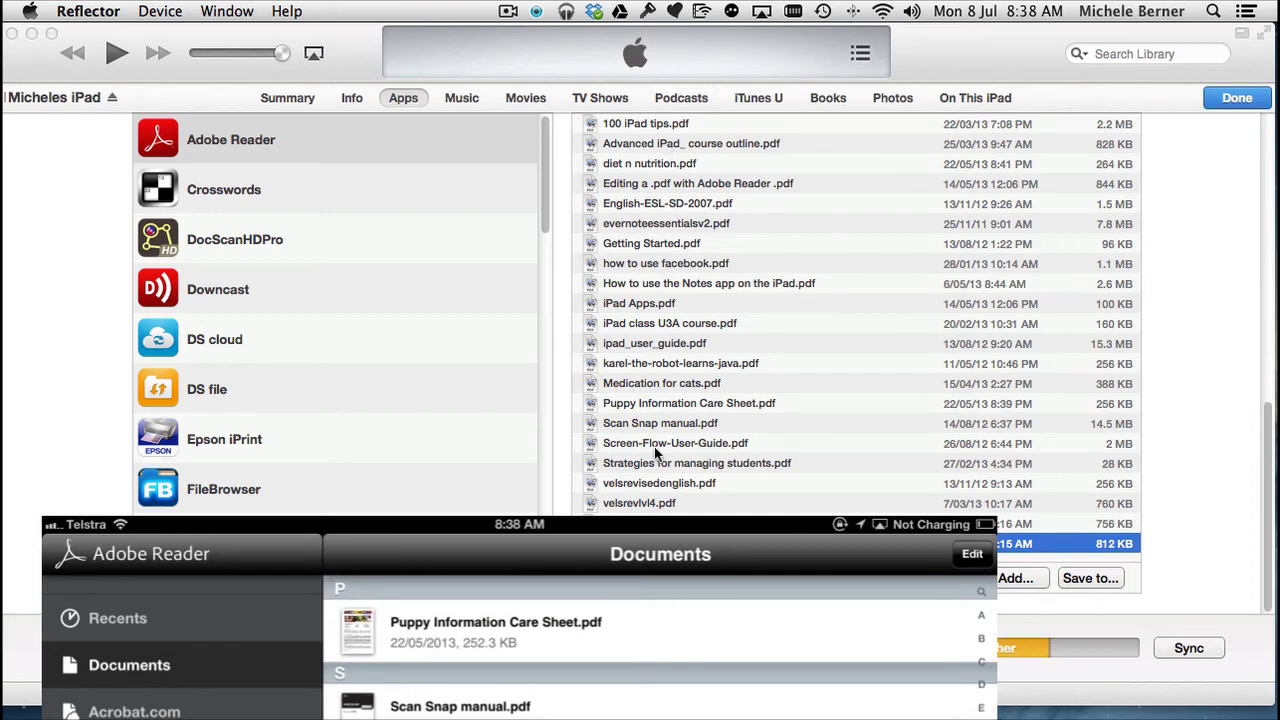
left_click_drag(592, 534, 681, 9)
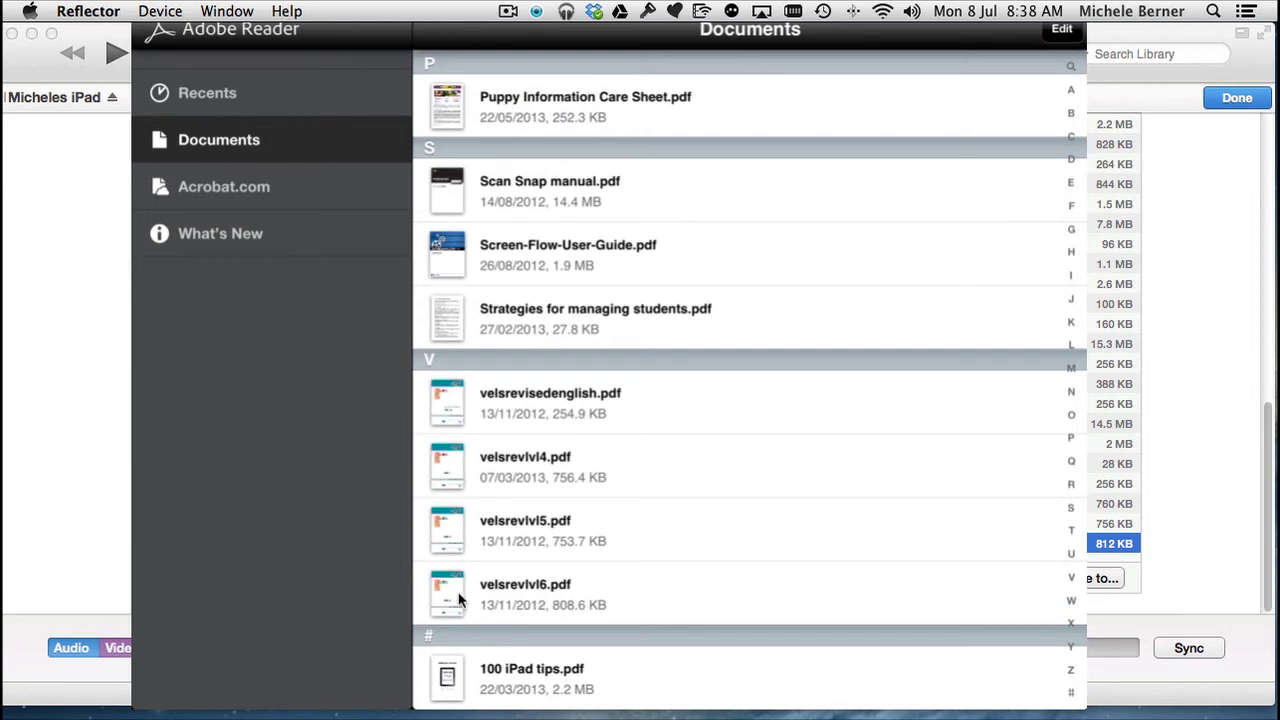
Step: Return to iTunes and add "12 ways to maximise your iPad's battery.pdf" from the DONE folder to Adobe Reader's documents
mouse_move(398, 714)
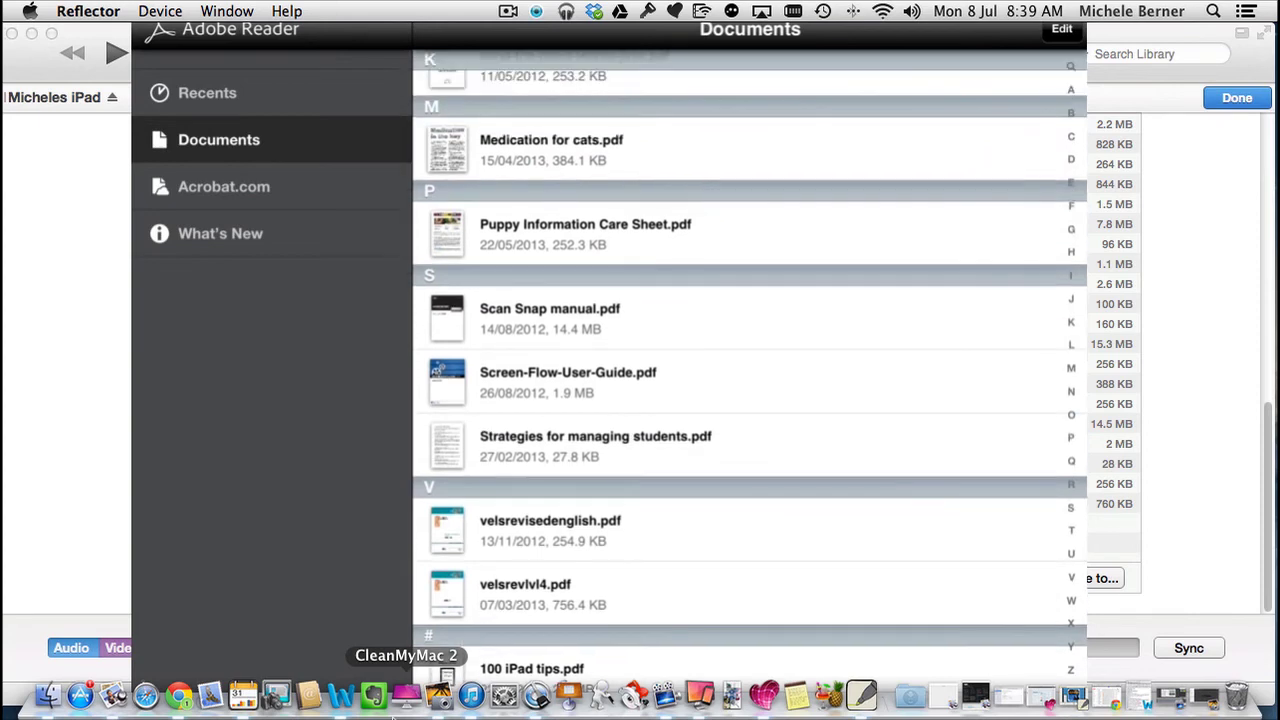
left_click(471, 695)
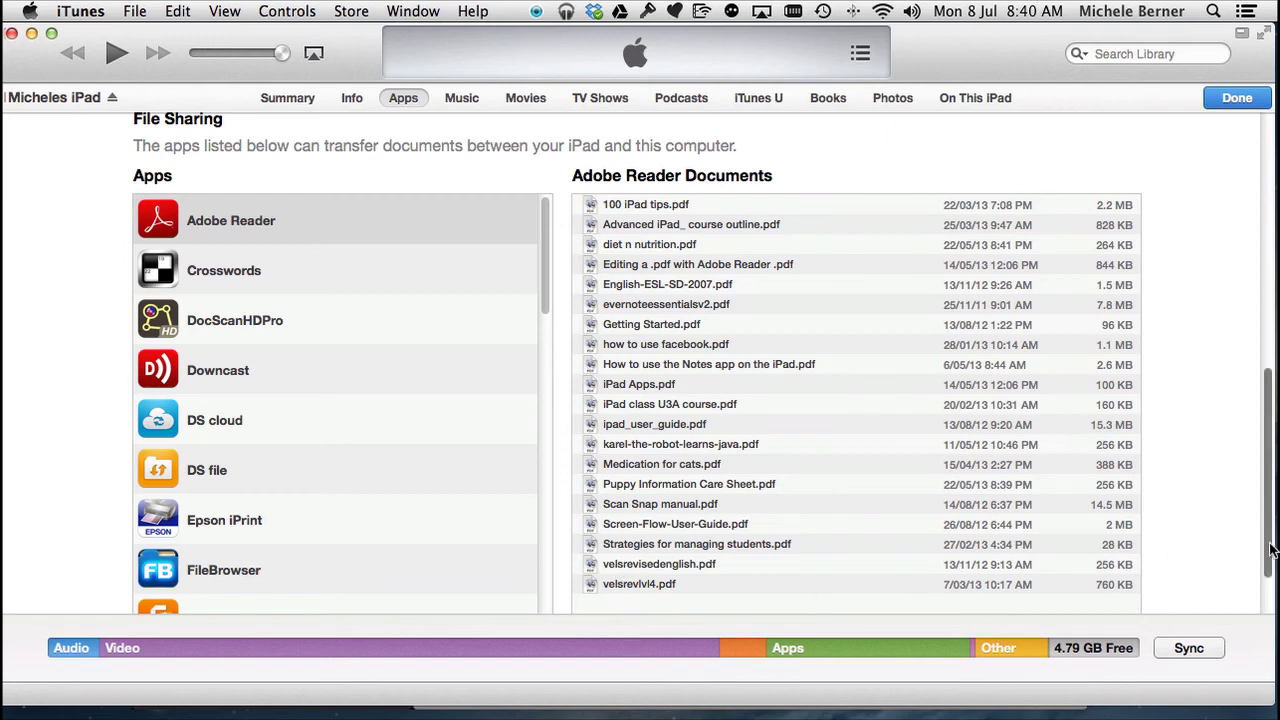
left_click_drag(1269, 550, 1265, 622)
left_click(1015, 578)
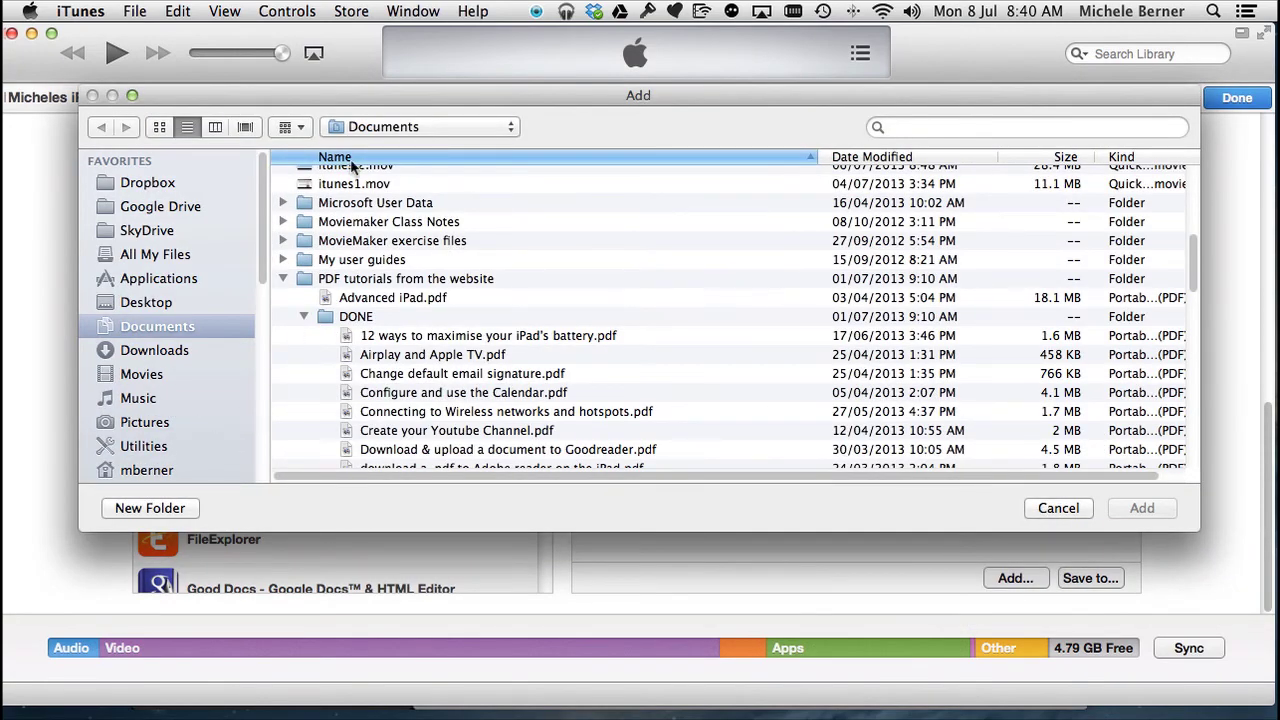
left_click(405, 340)
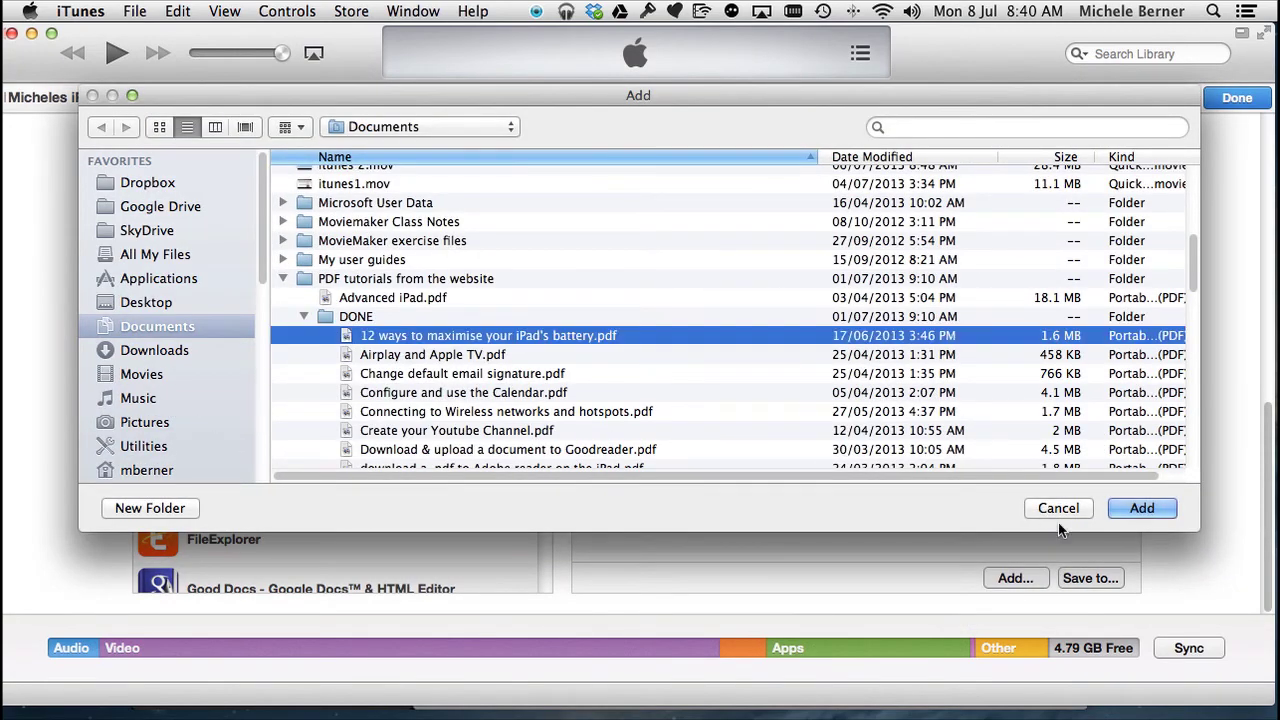
left_click(1140, 512)
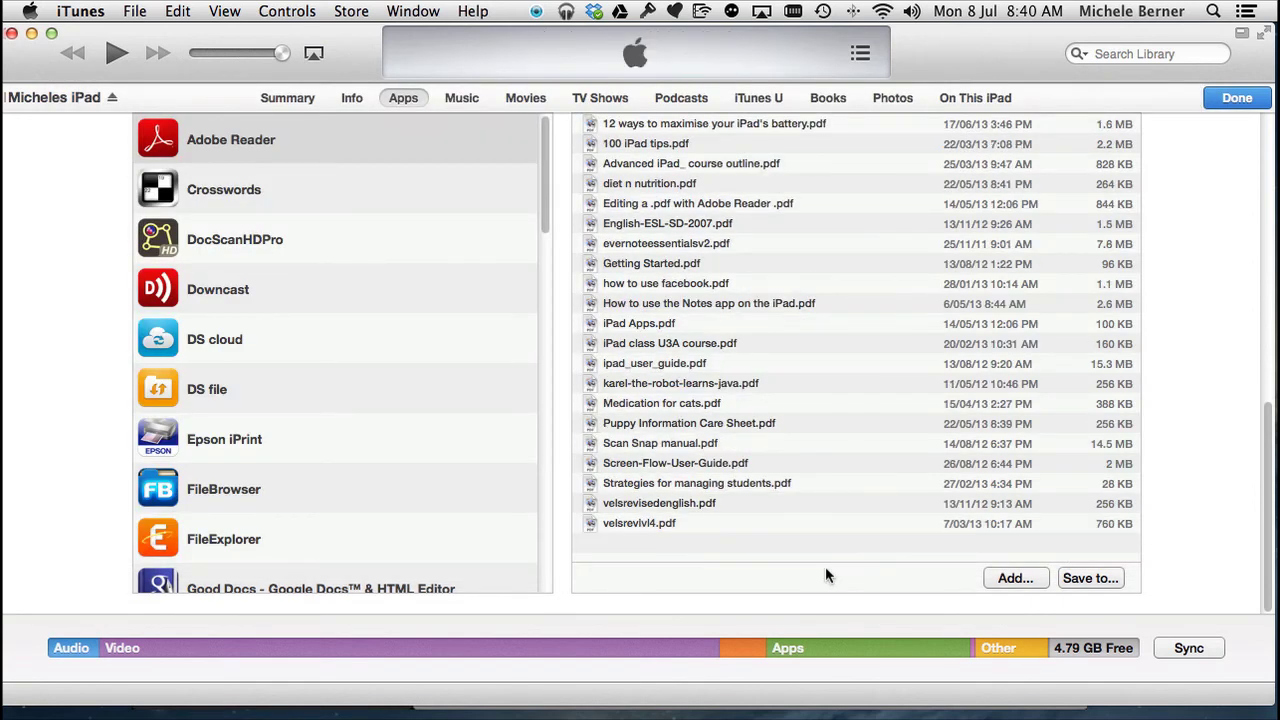
Step: Switch to Reflector to check the added PDF in Adobe Reader on the mirrored iPad, and return to iTunes
mouse_move(827, 716)
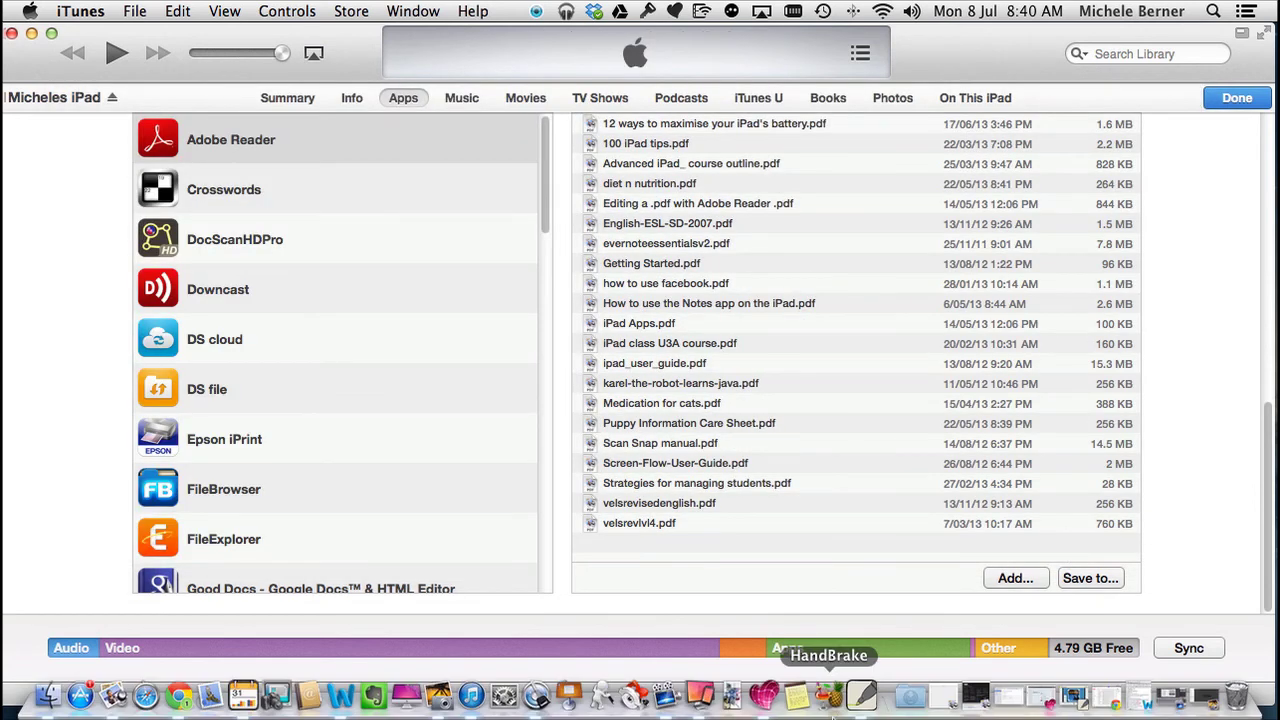
left_click(694, 700)
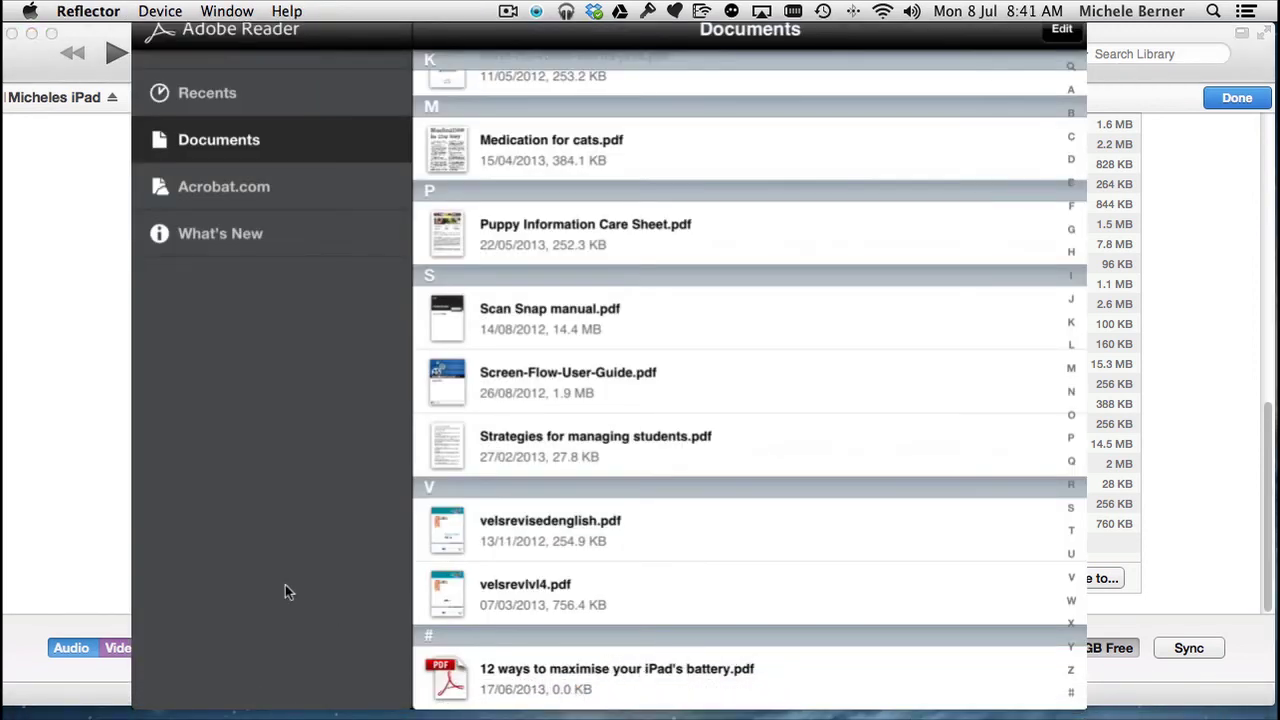
left_click(82, 483)
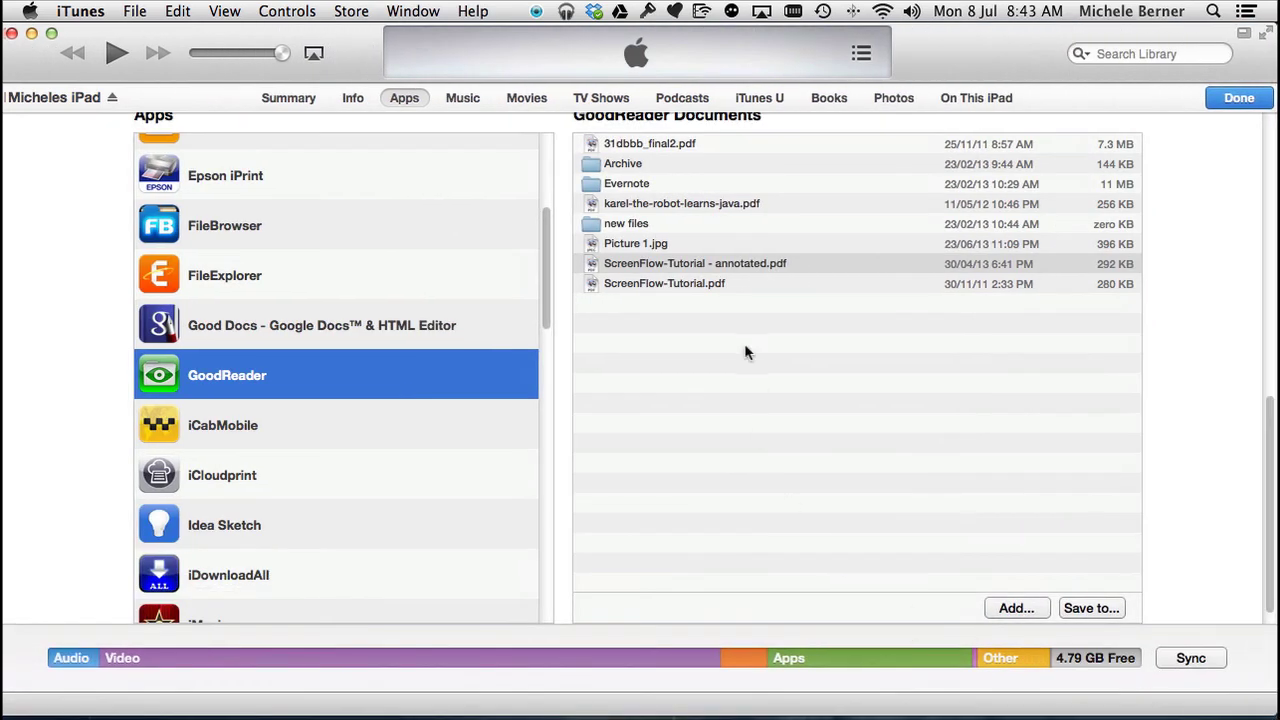
Step: Select Adobe Reader at the start of the File Sharing app list, and open the iPad app list's sorting options
left_click_drag(545, 293, 538, 192)
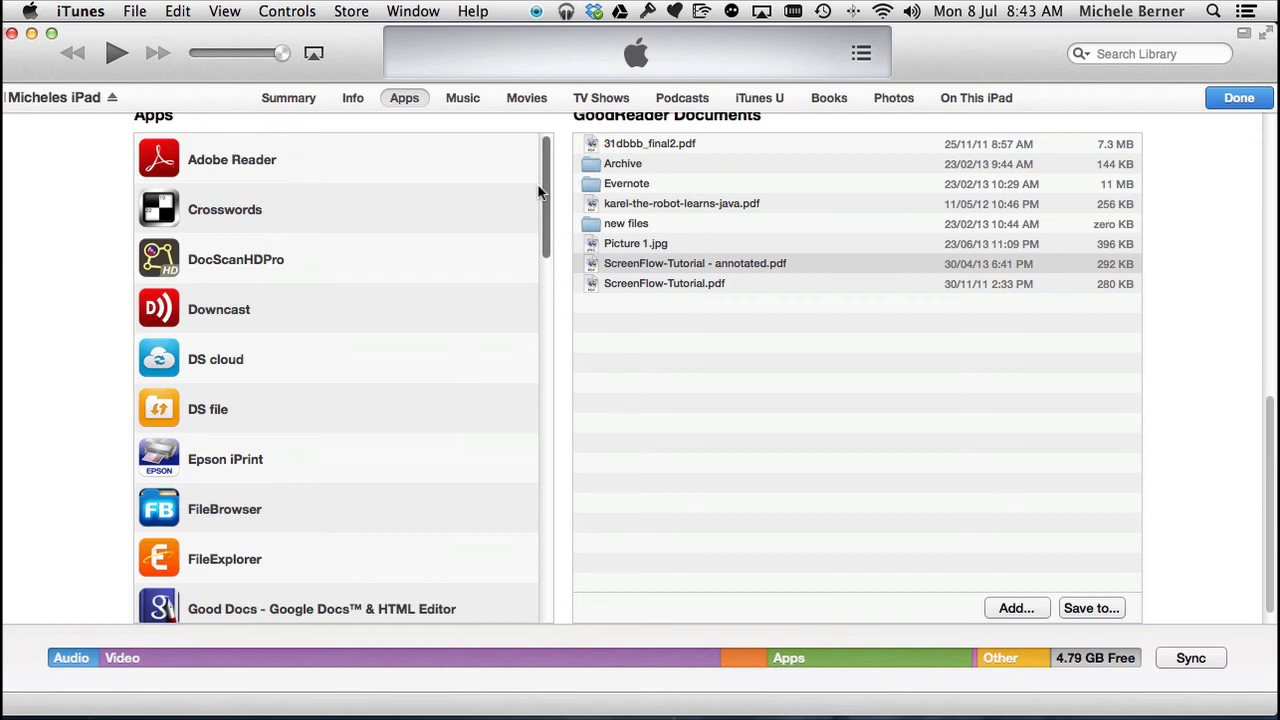
left_click(268, 166)
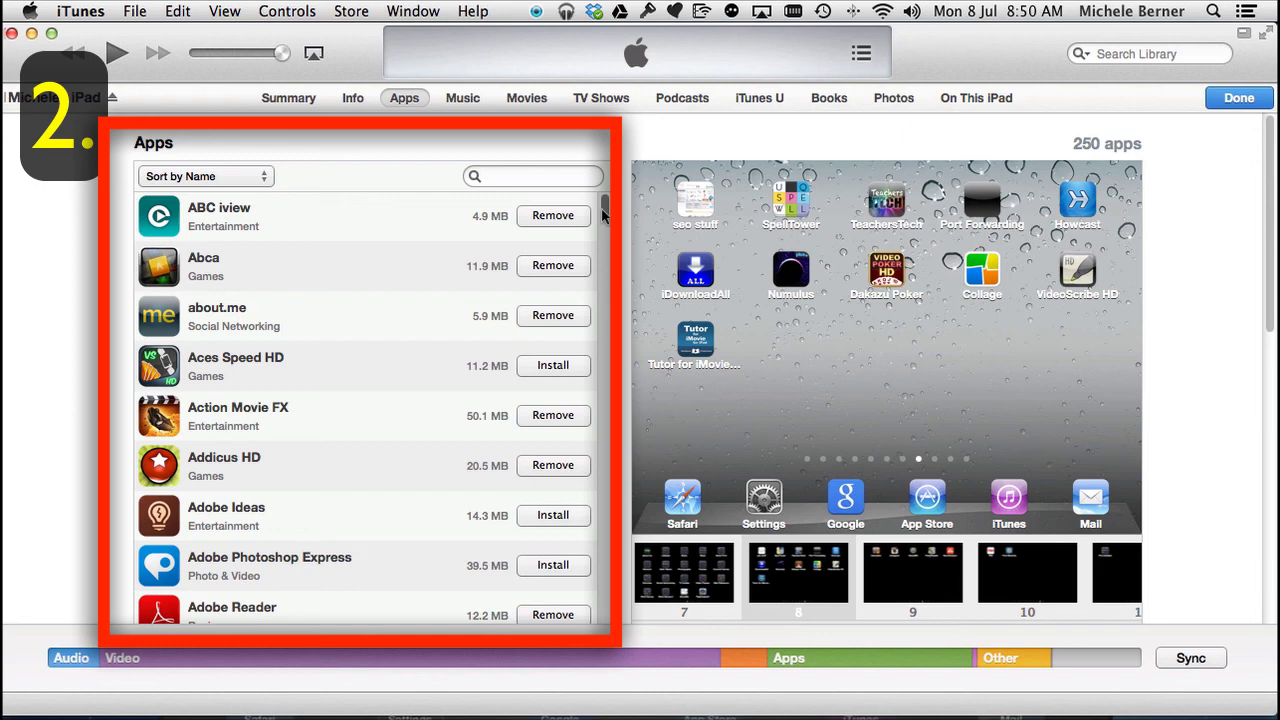
left_click(263, 178)
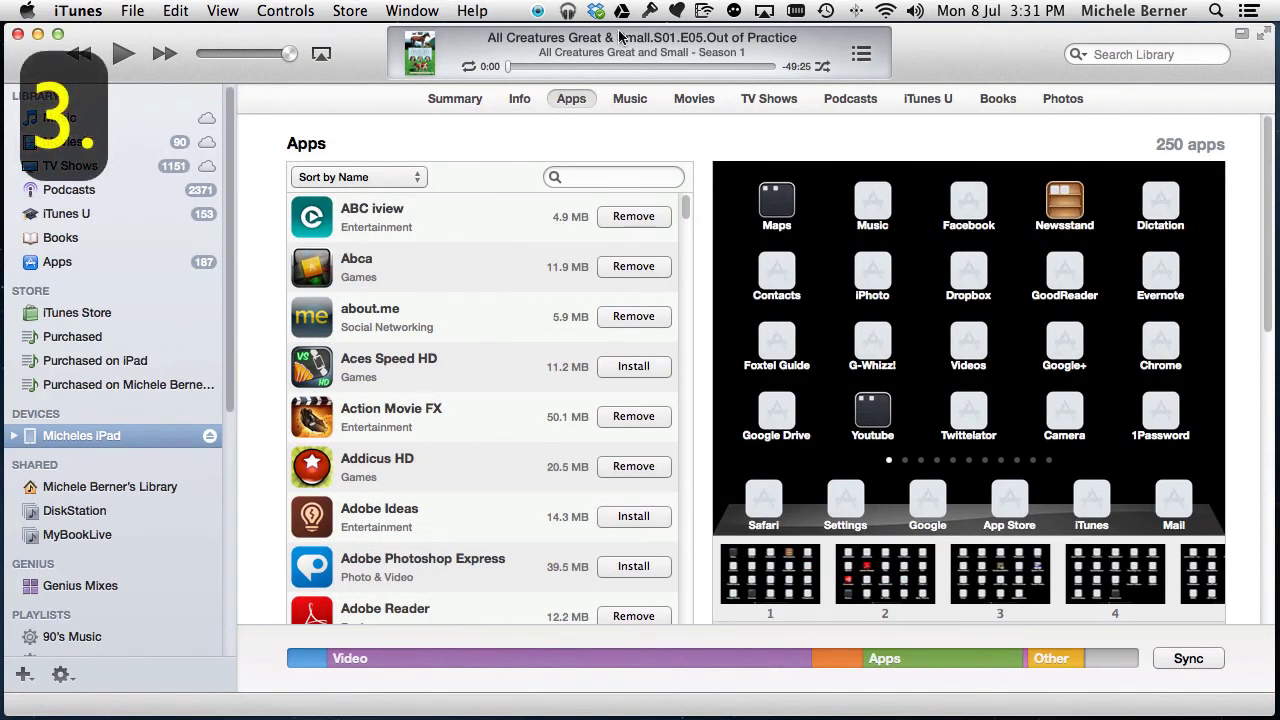
Step: Go from the iPad's app list to File Sharing and display the documents stored in Adobe Reader
left_click_drag(1266, 254, 1270, 520)
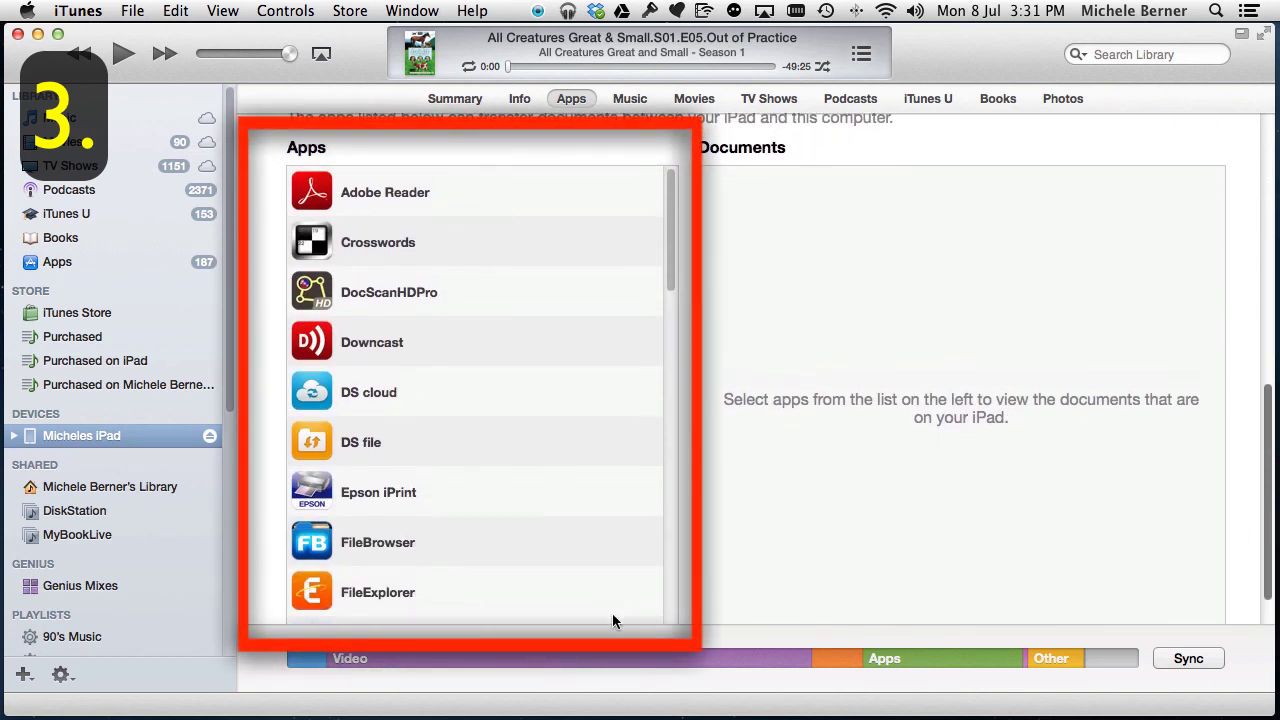
left_click(336, 198)
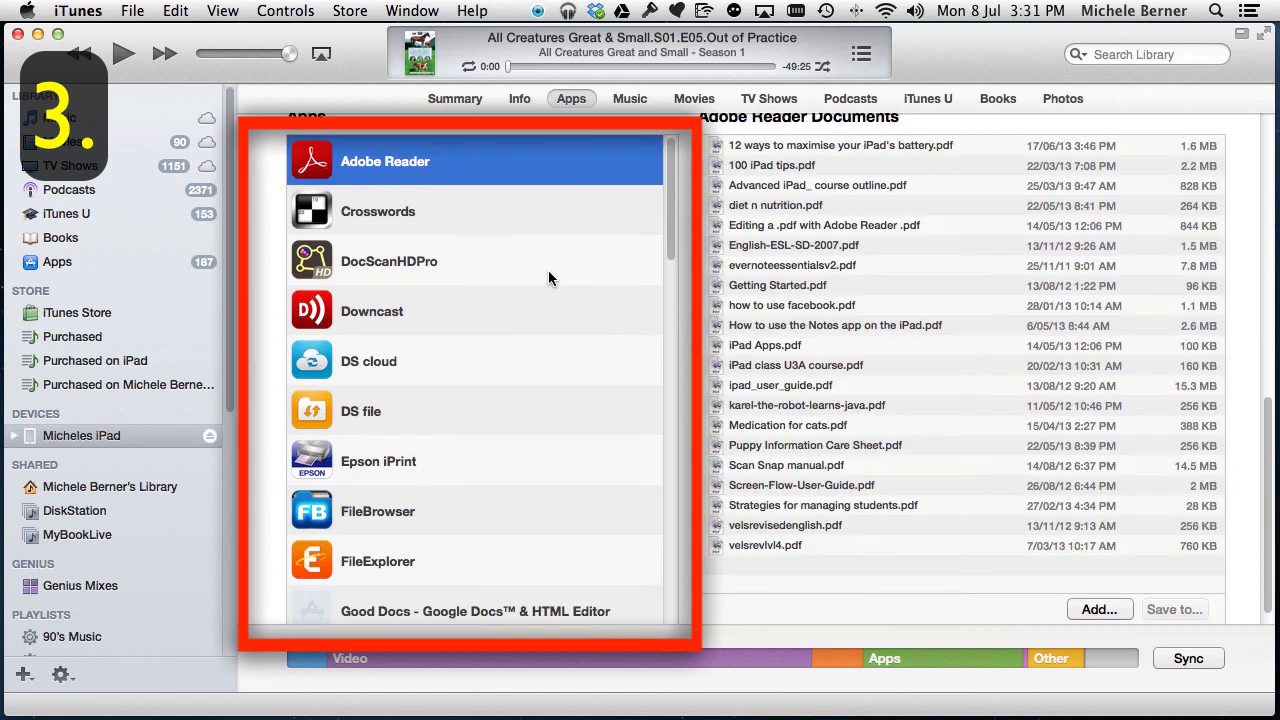